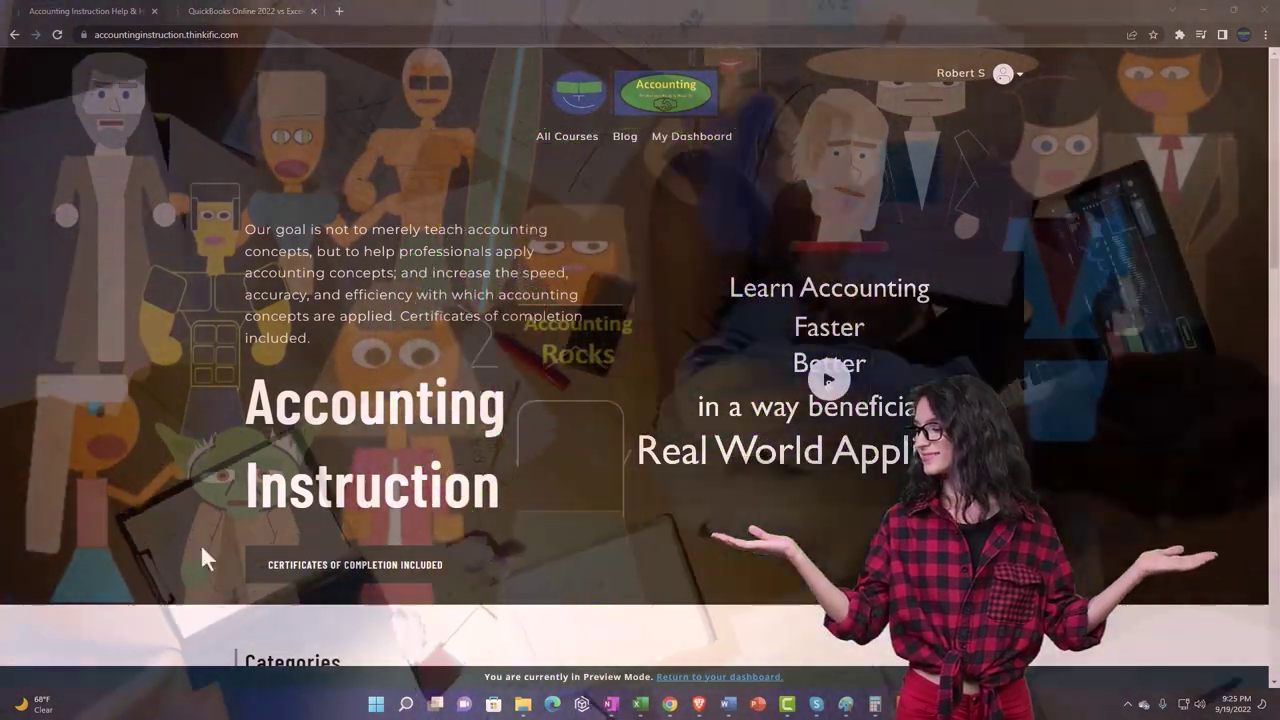
- Browse the Accounting Instruction site's course categories and look through the lesson sections of the QuickBooks Online 2022 course
scroll(177, 556, down, 6)
scroll(180, 556, down, 4)
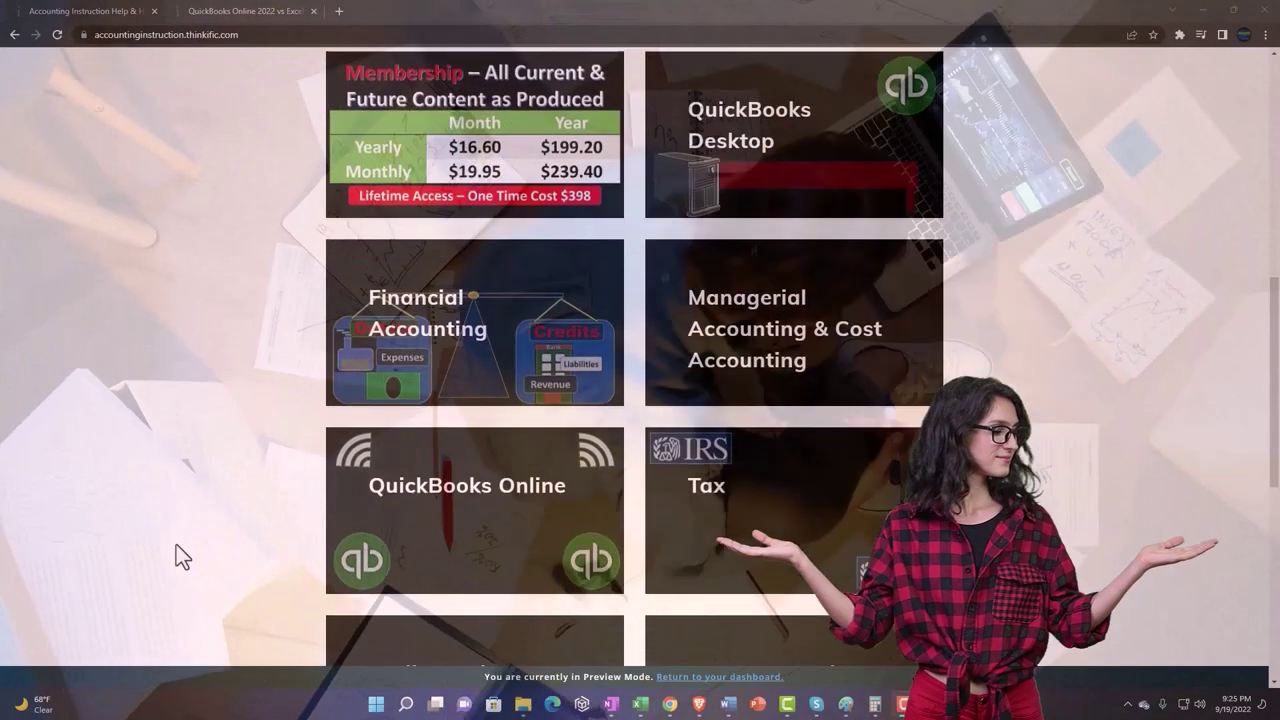
scroll(176, 546, down, 3)
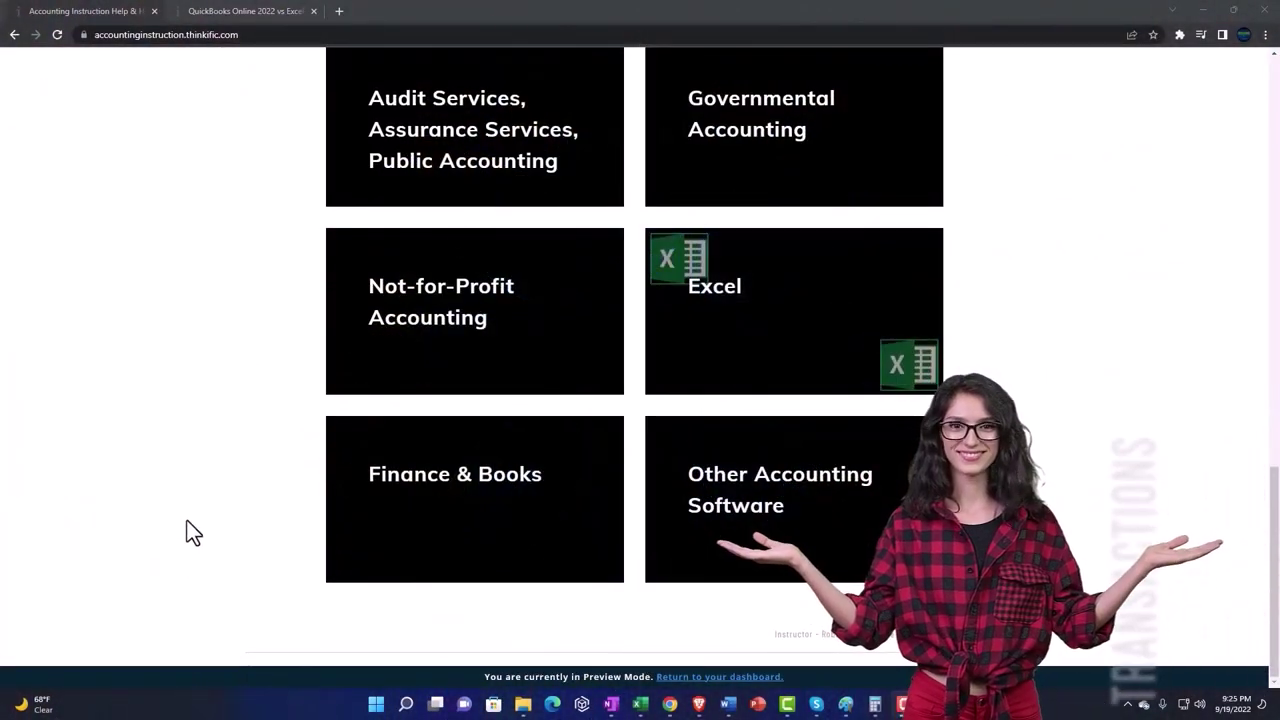
click(230, 11)
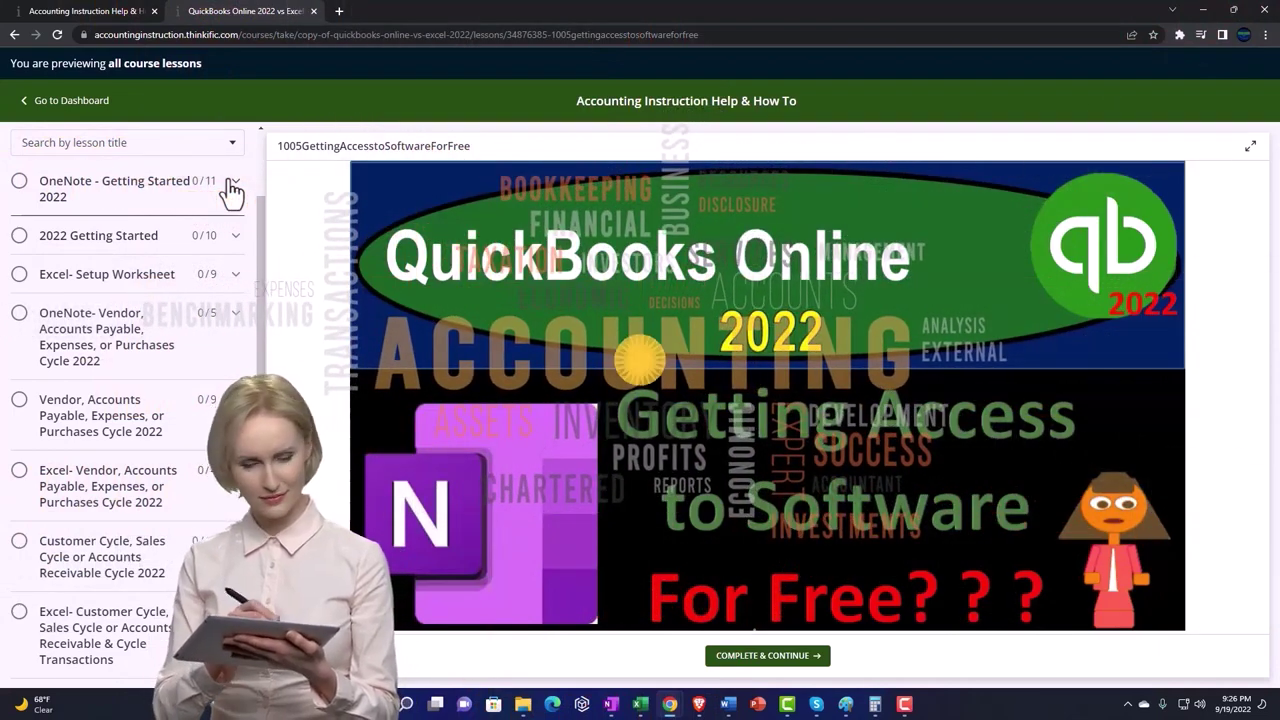
click(232, 187)
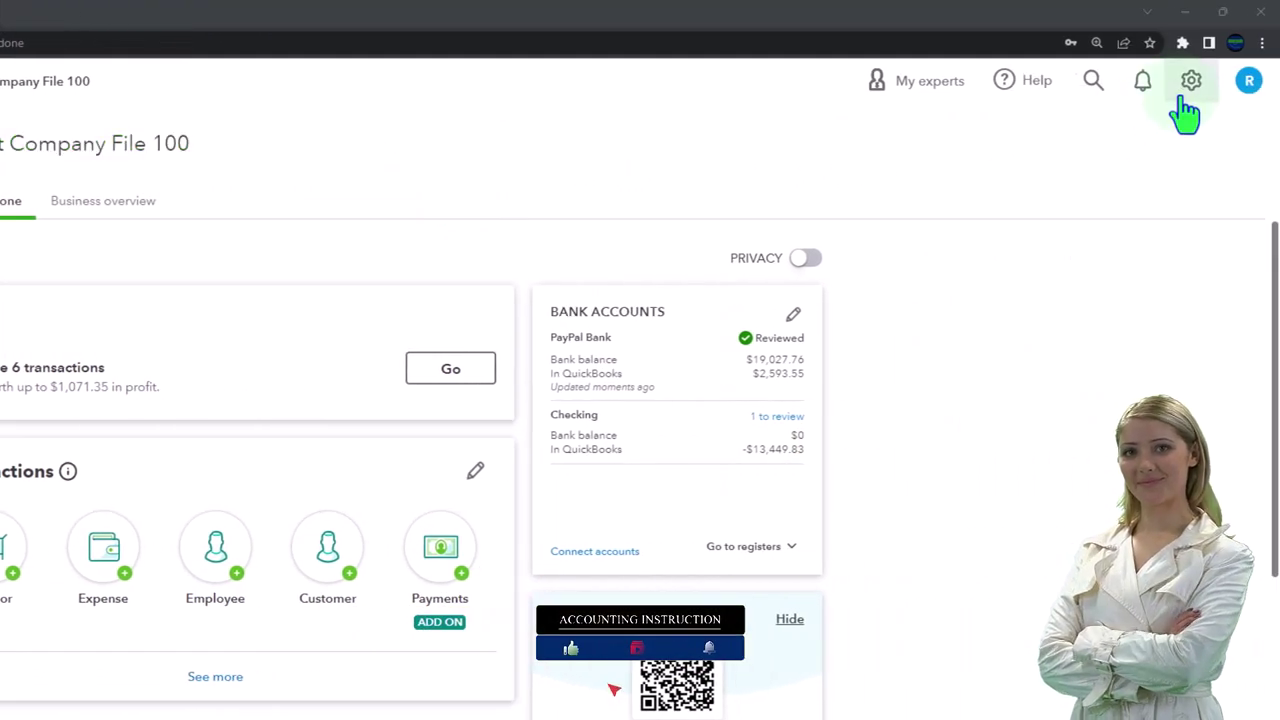
- Check whether Test Company File 100 is in Accountant or Business view
click(1189, 84)
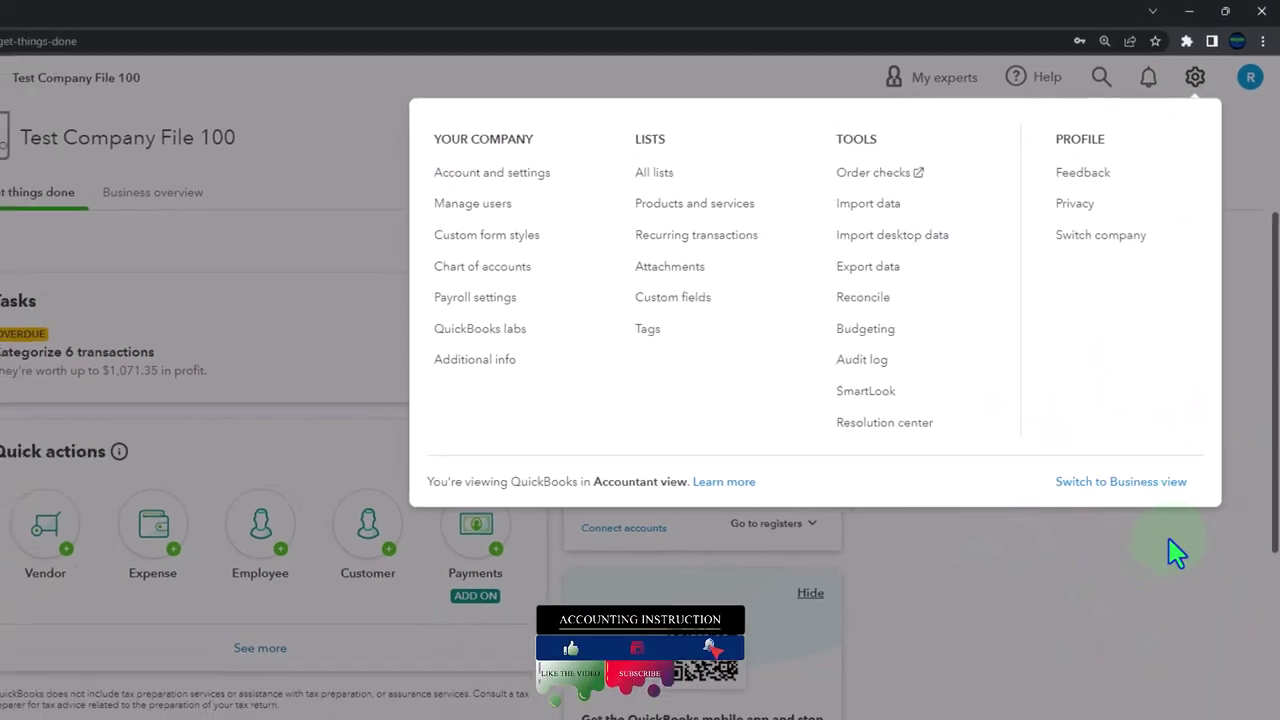
click(1183, 538)
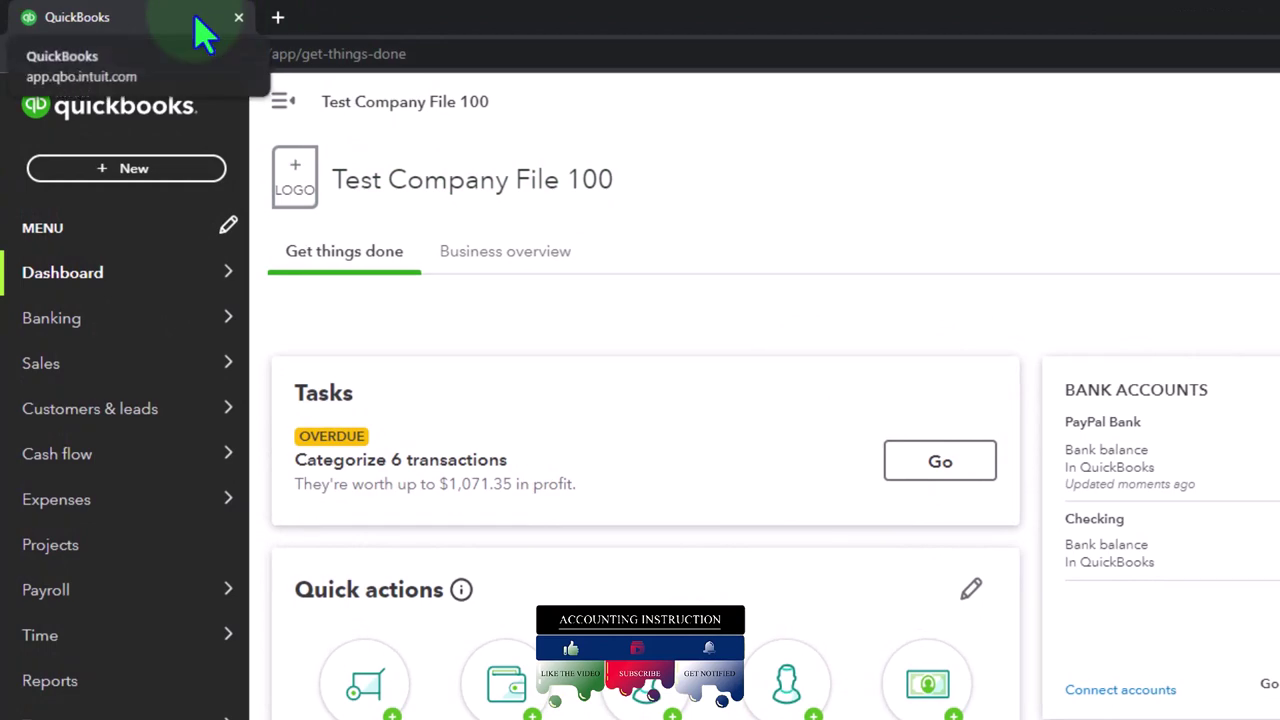
- Duplicate the QuickBooks browser tab twice so that three tabs of the company file are open
right_click(203, 35)
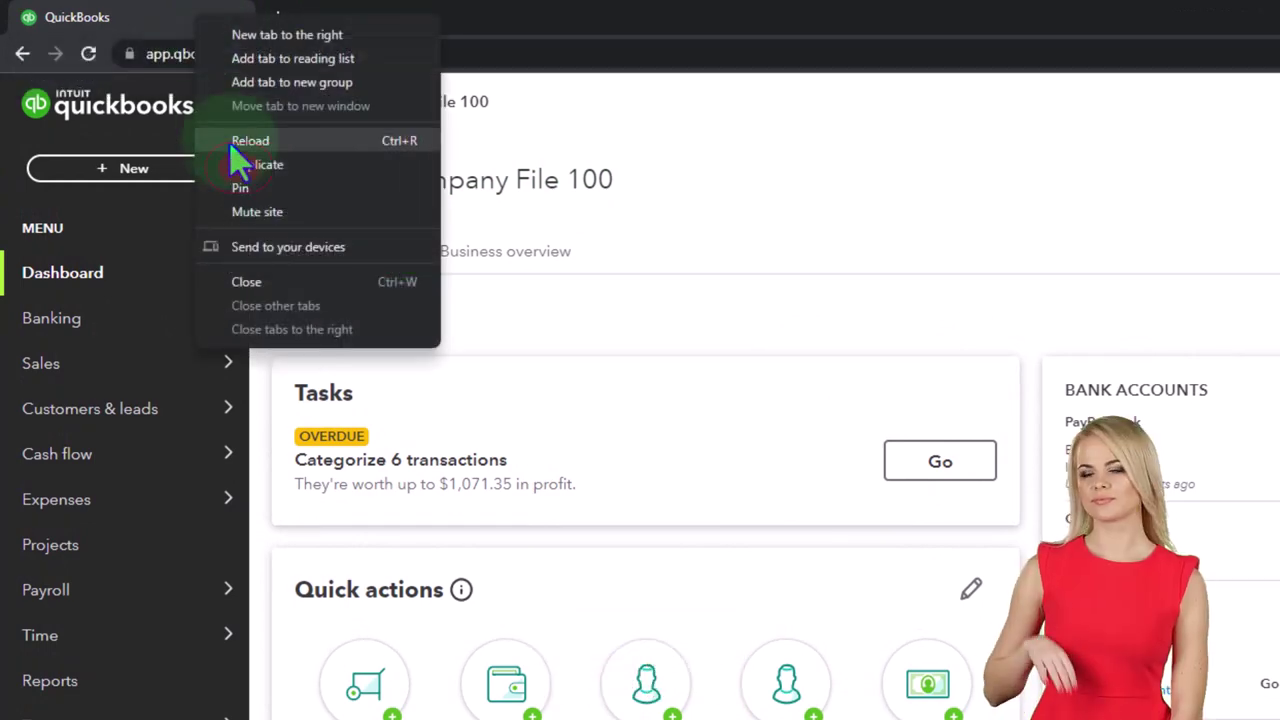
click(258, 165)
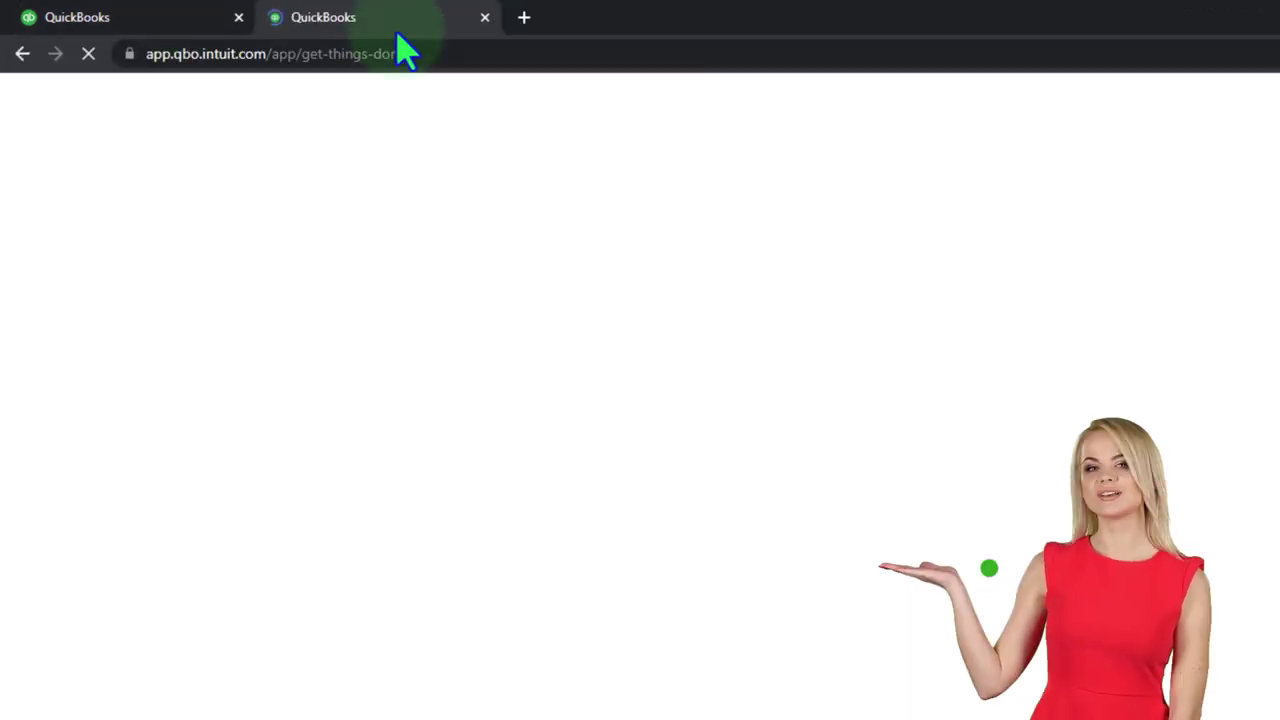
right_click(406, 20)
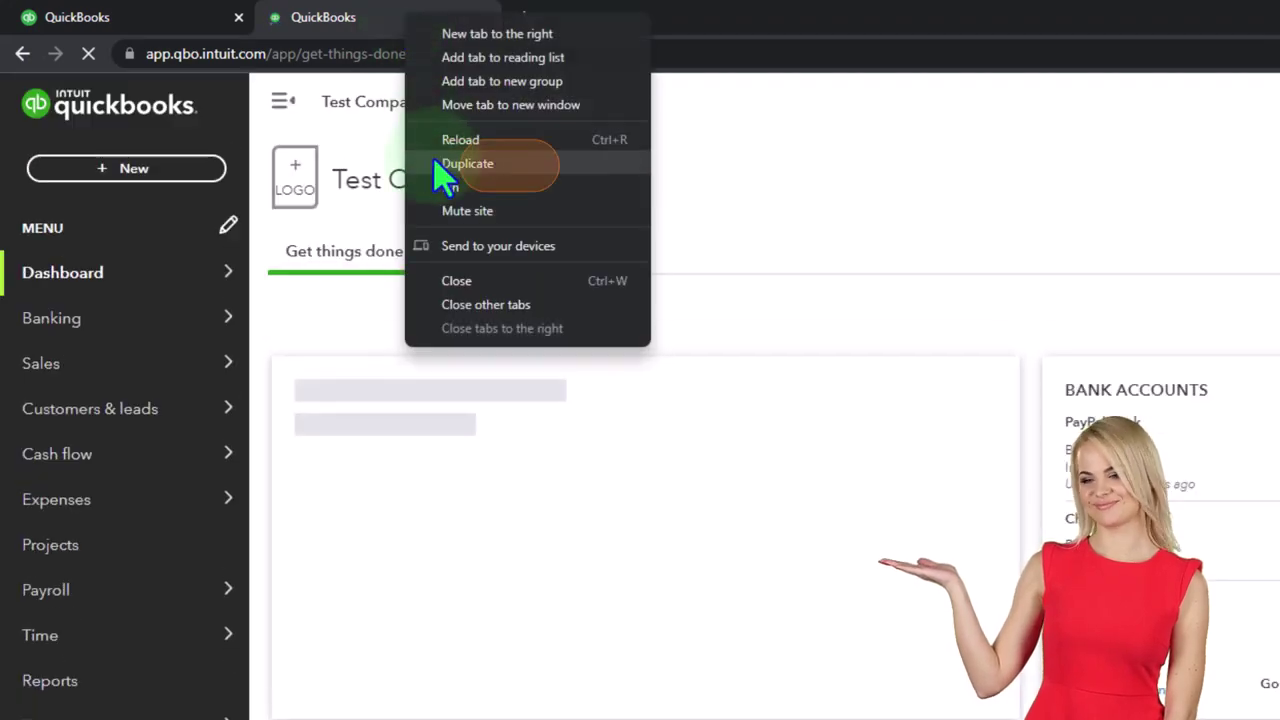
click(498, 163)
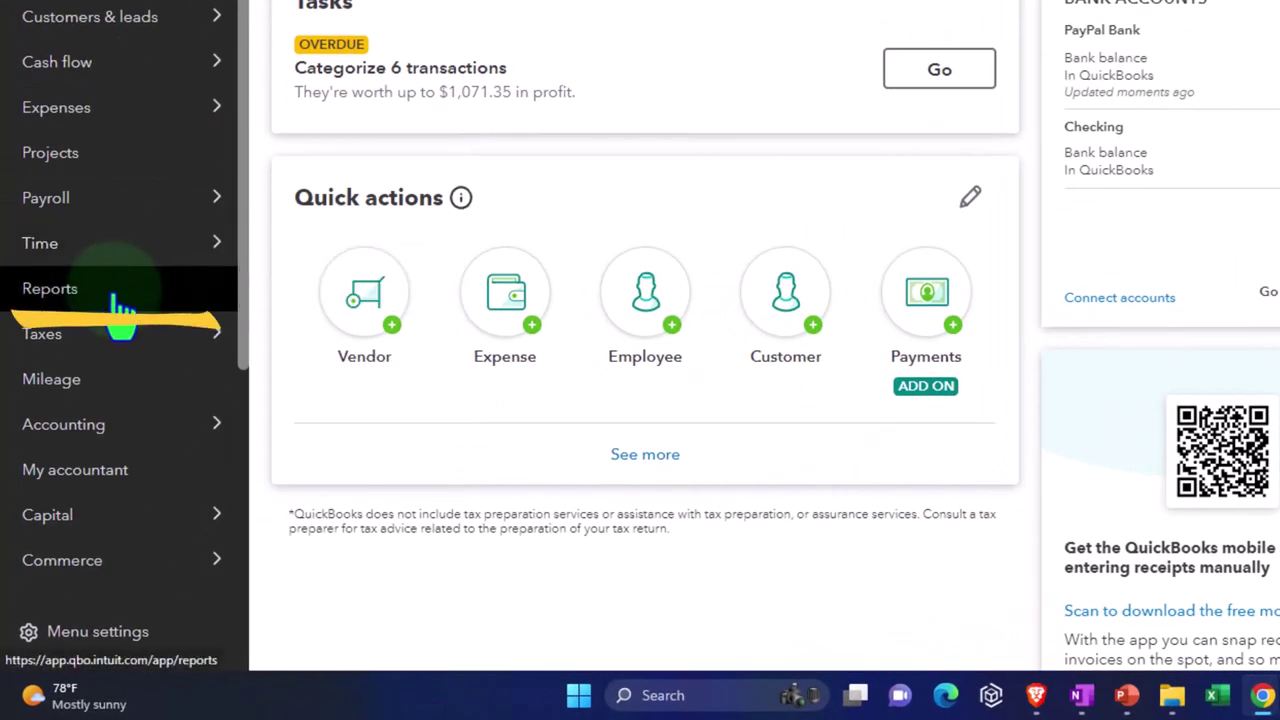
- Open the Balance Sheet report in the second browser tab and the Profit and Loss report in the third
click(122, 300)
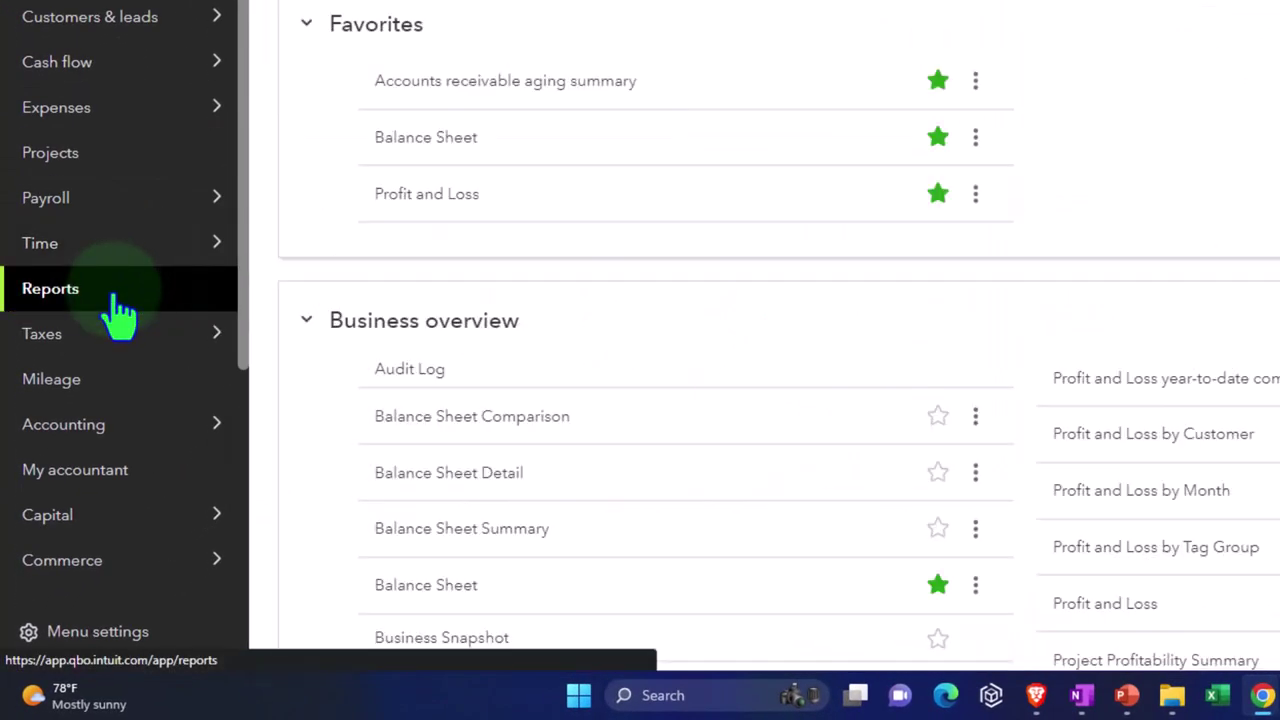
click(384, 150)
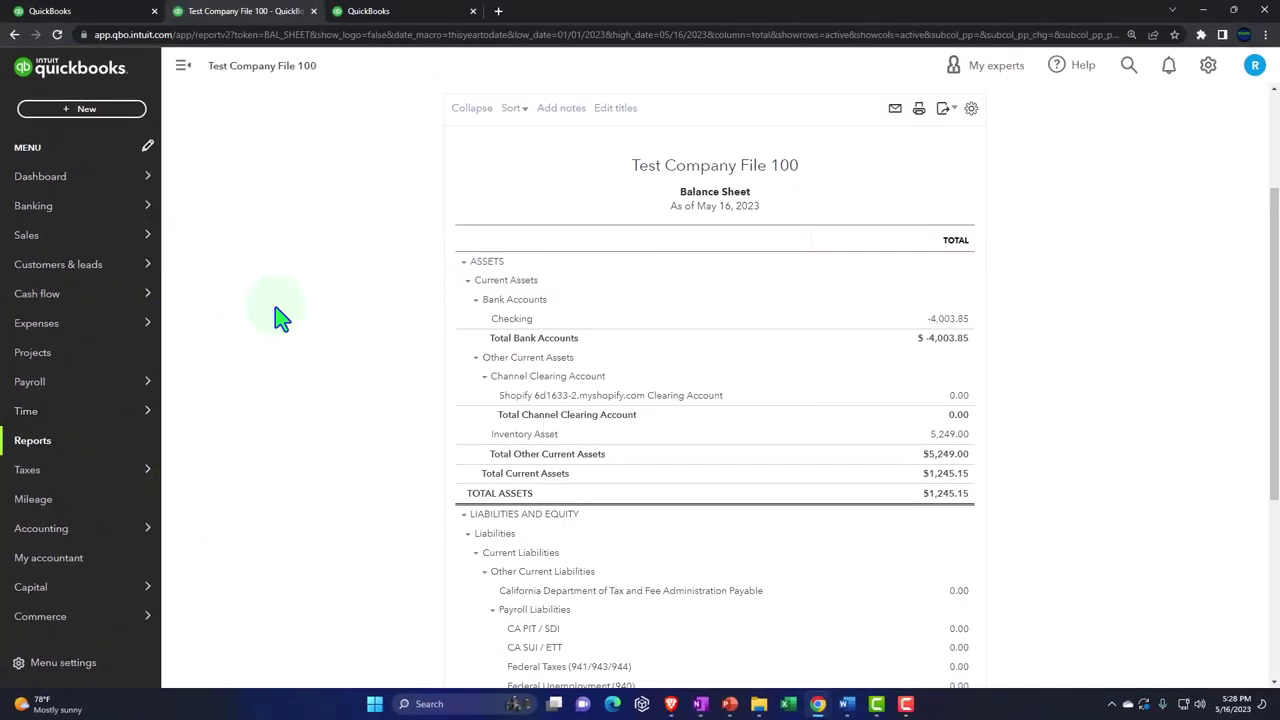
click(395, 14)
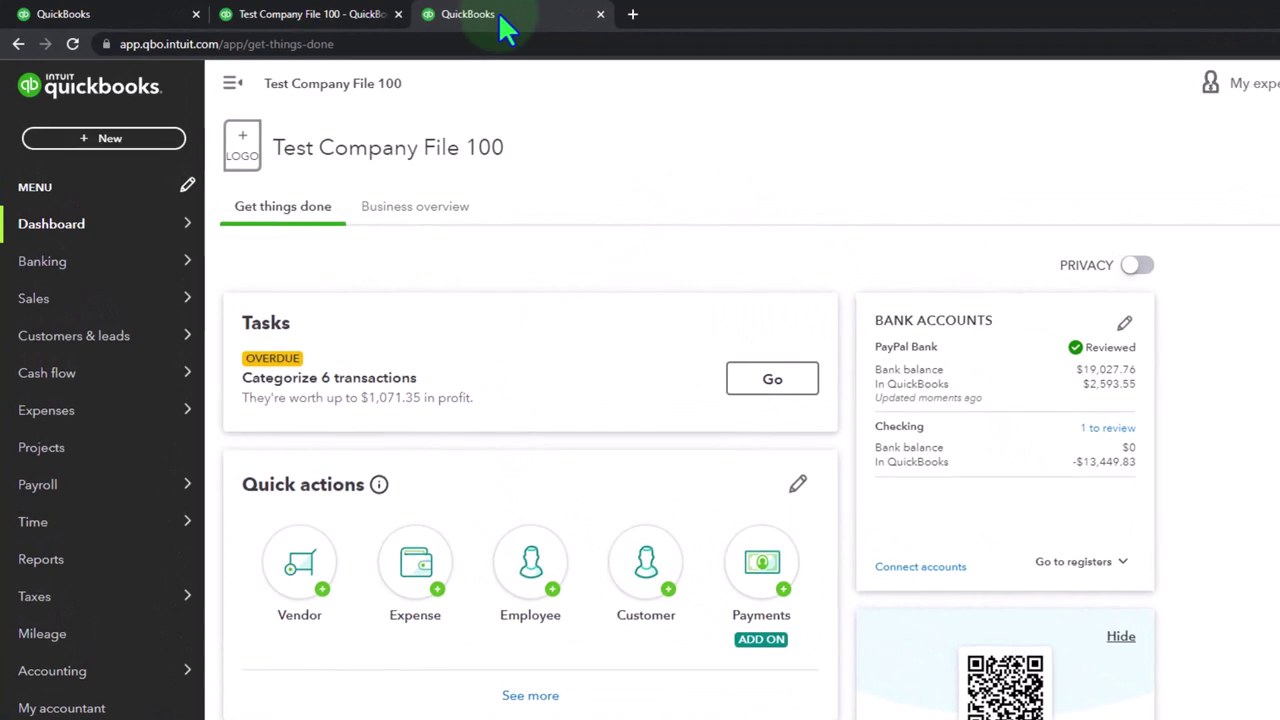
click(45, 560)
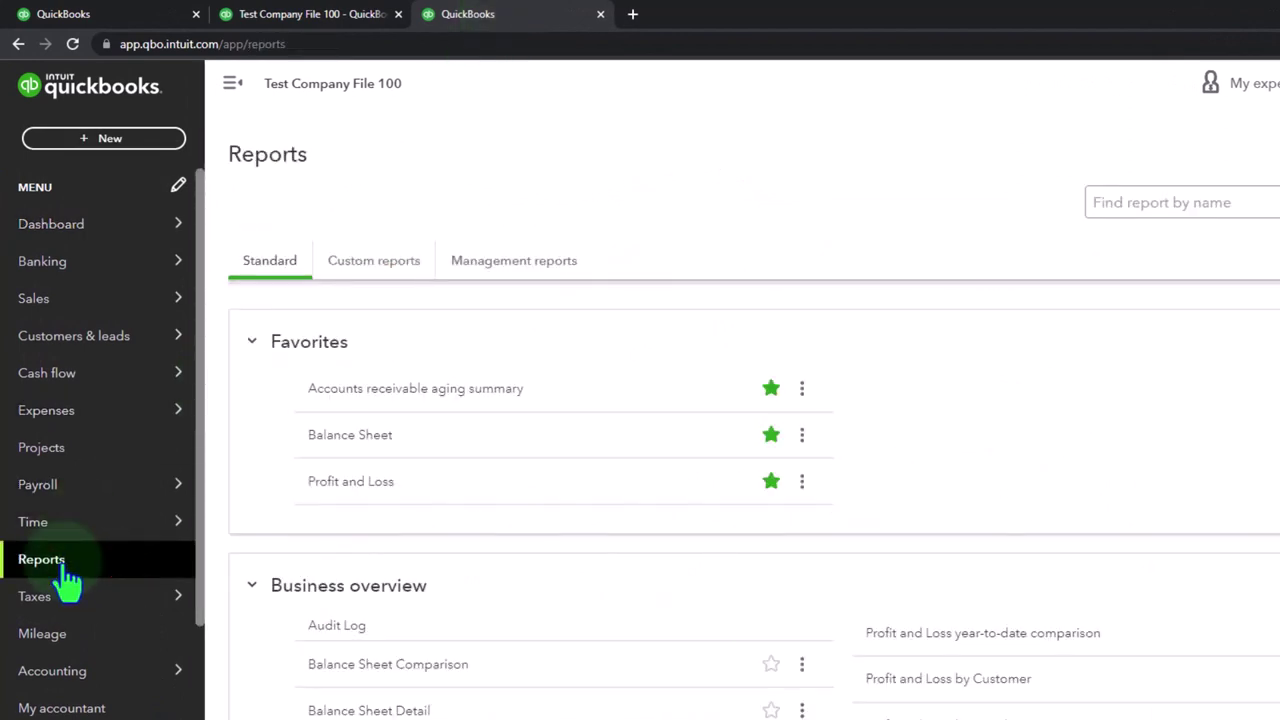
click(337, 485)
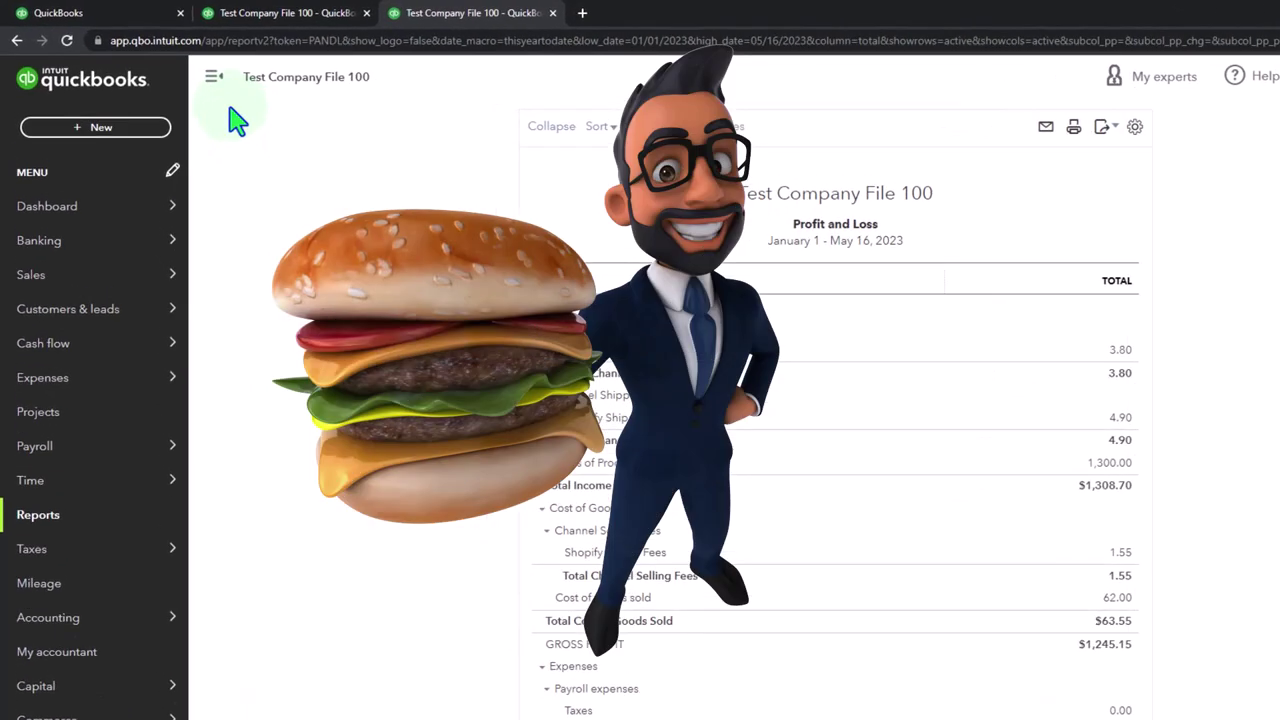
- Collapse the navigation menu and run the Profit and Loss report for 01/01/2023 to 12/31/2023
click(183, 65)
scroll(375, 290, up, 2)
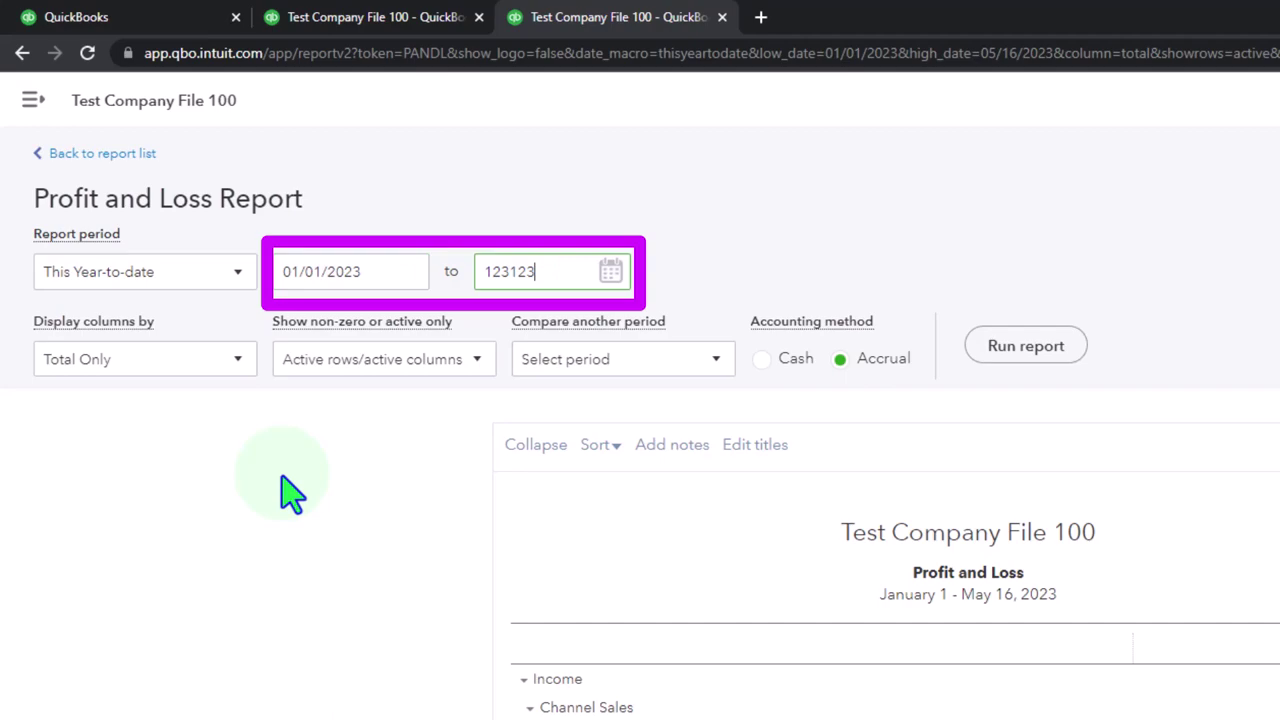
click(1015, 352)
scroll(1030, 374, down, 3)
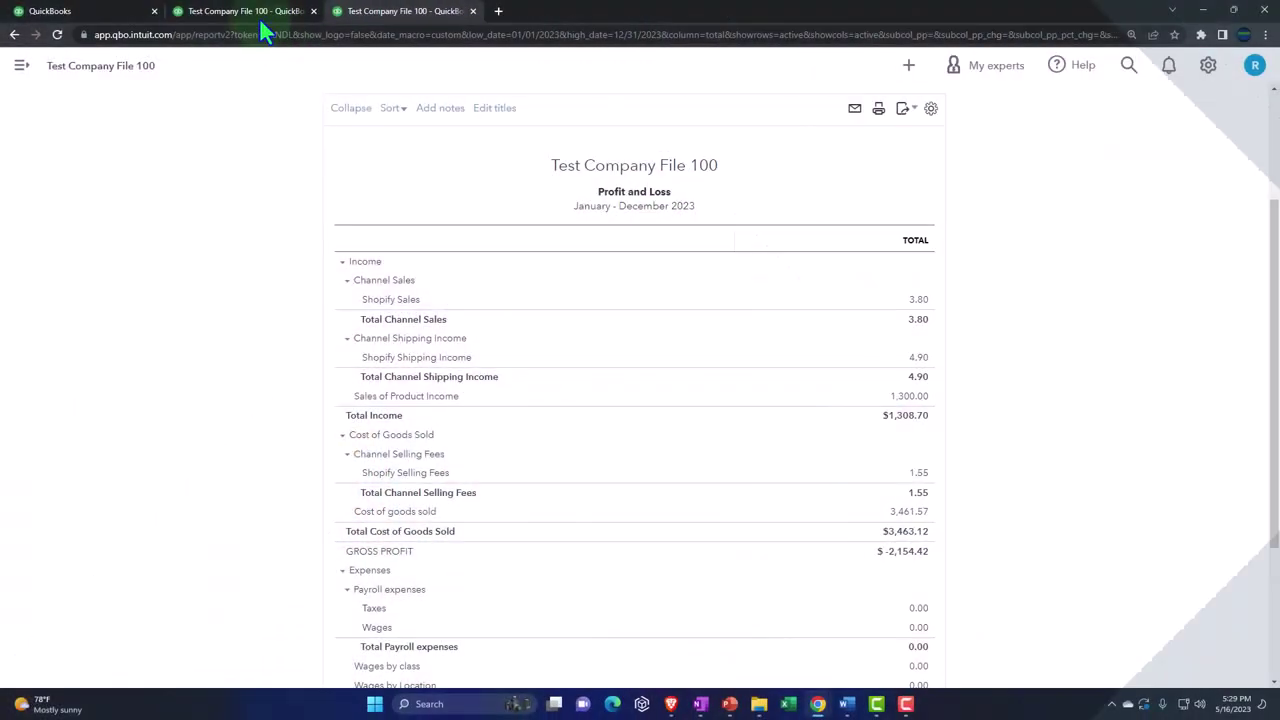
- Collapse the navigation menu beside the Balance Sheet and run the report for 01/01/2023 to 12/31/2023
click(260, 20)
scroll(265, 170, up, 3)
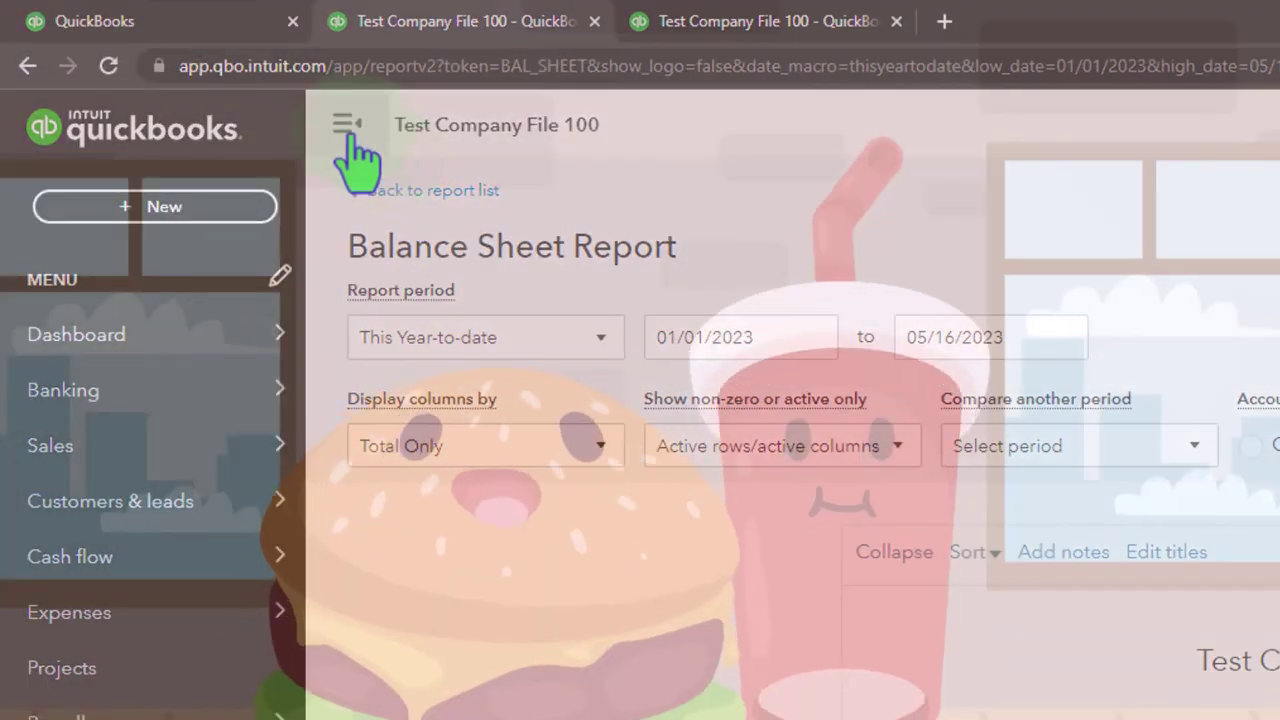
click(325, 117)
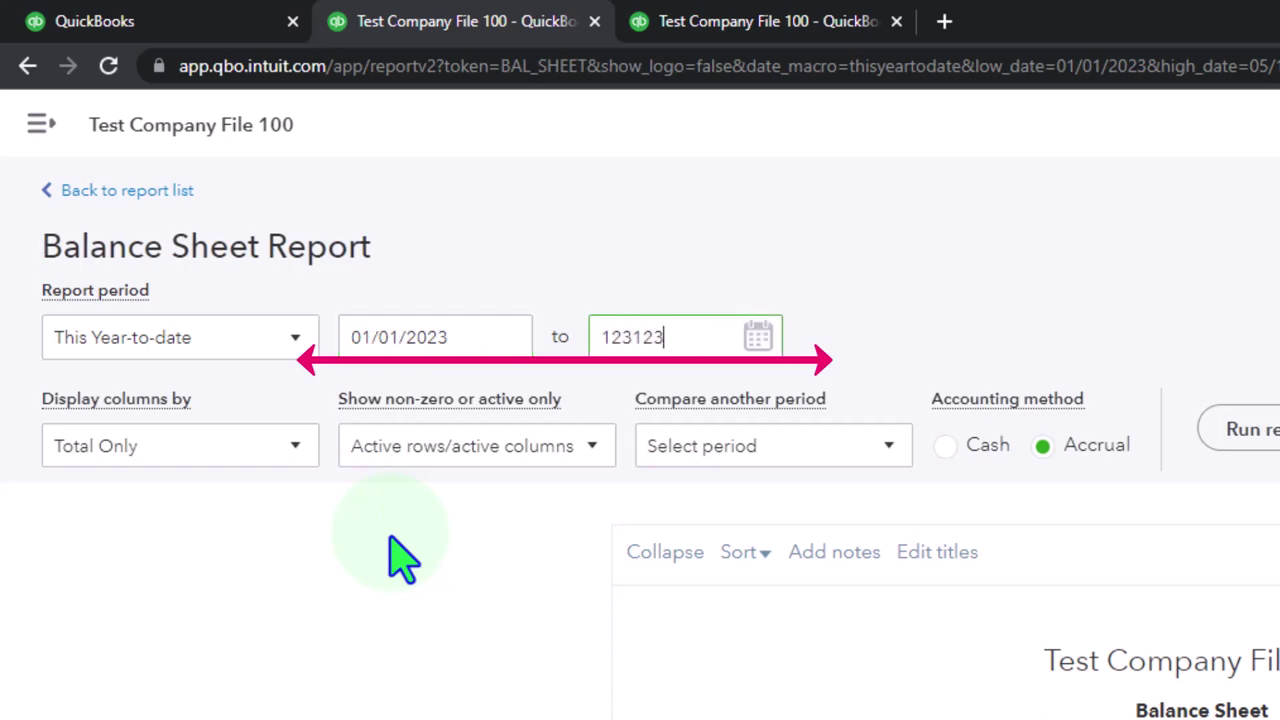
click(1240, 429)
scroll(1240, 435, down, 2)
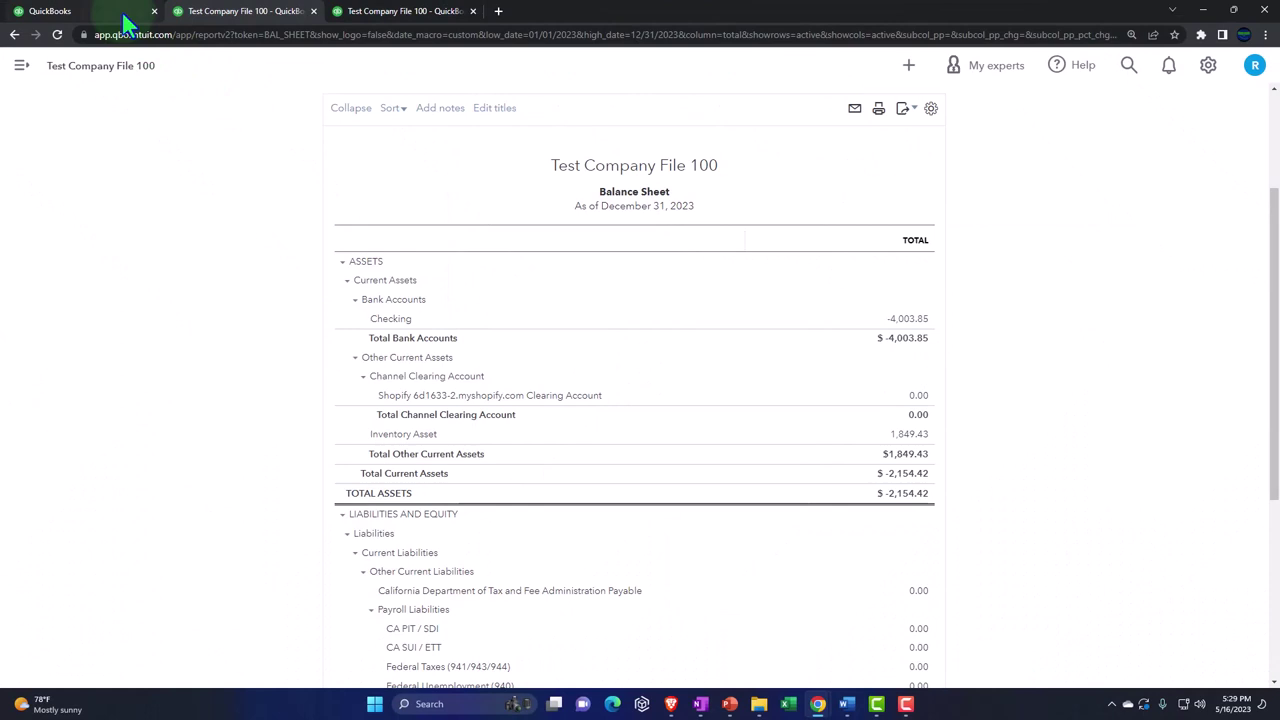
- Return to the first QuickBooks tab and view the Mileage page in Accountant view
click(122, 11)
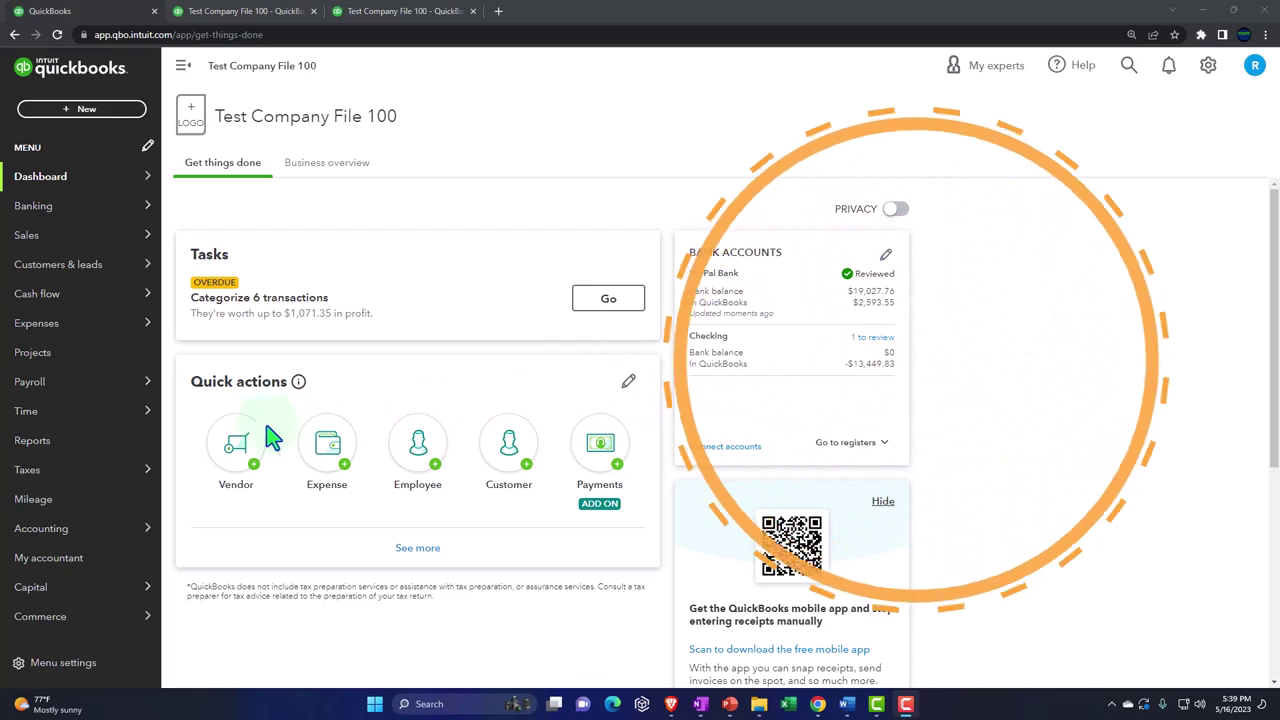
click(76, 455)
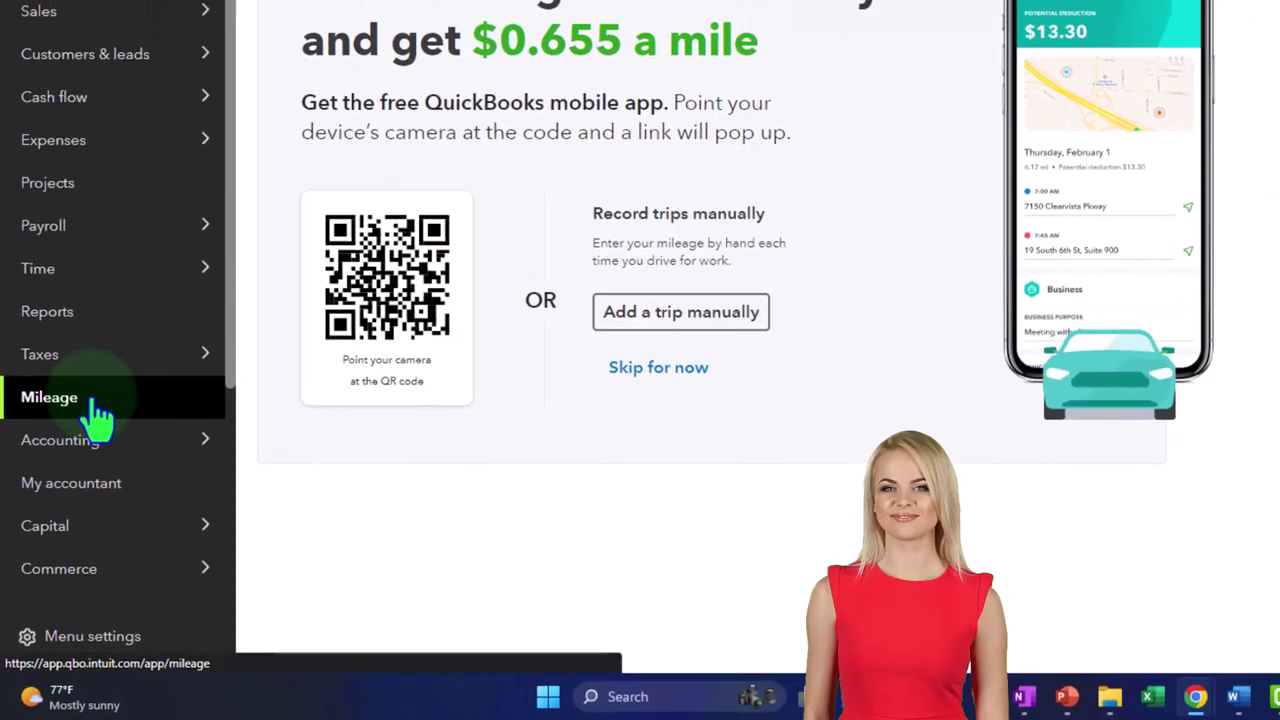
scroll(88, 447, down, 1)
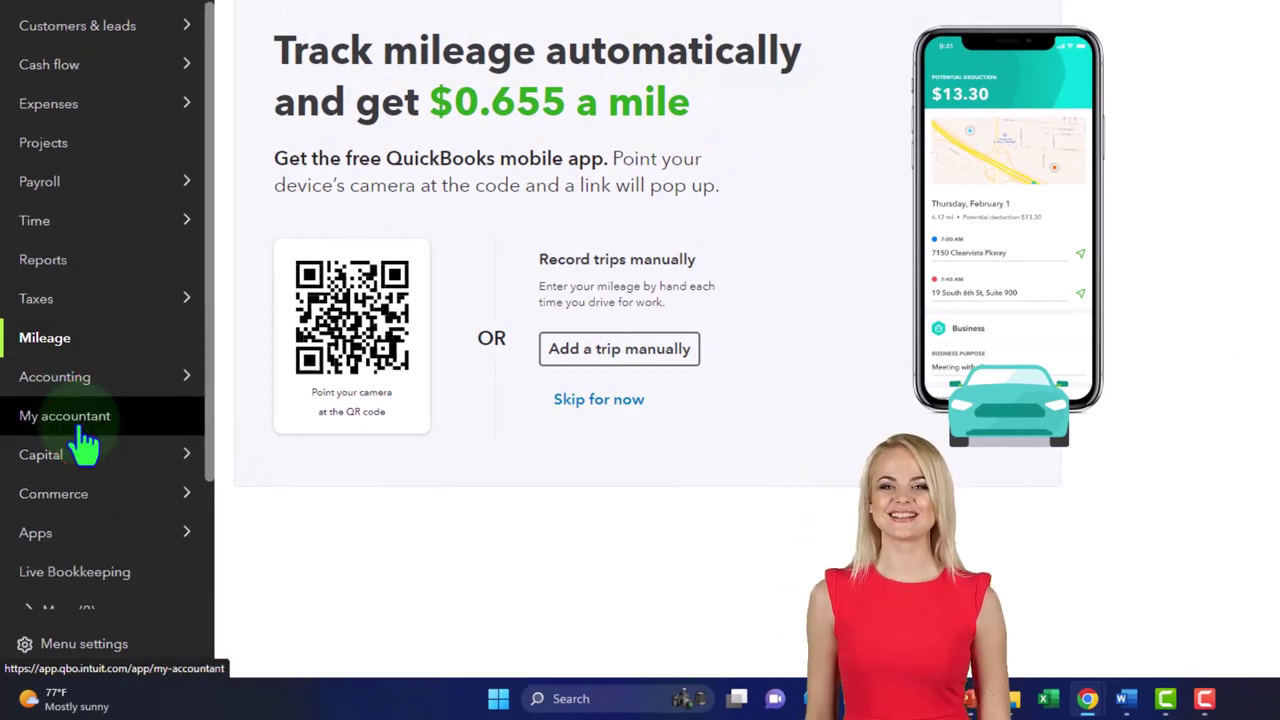
scroll(86, 447, up, 1)
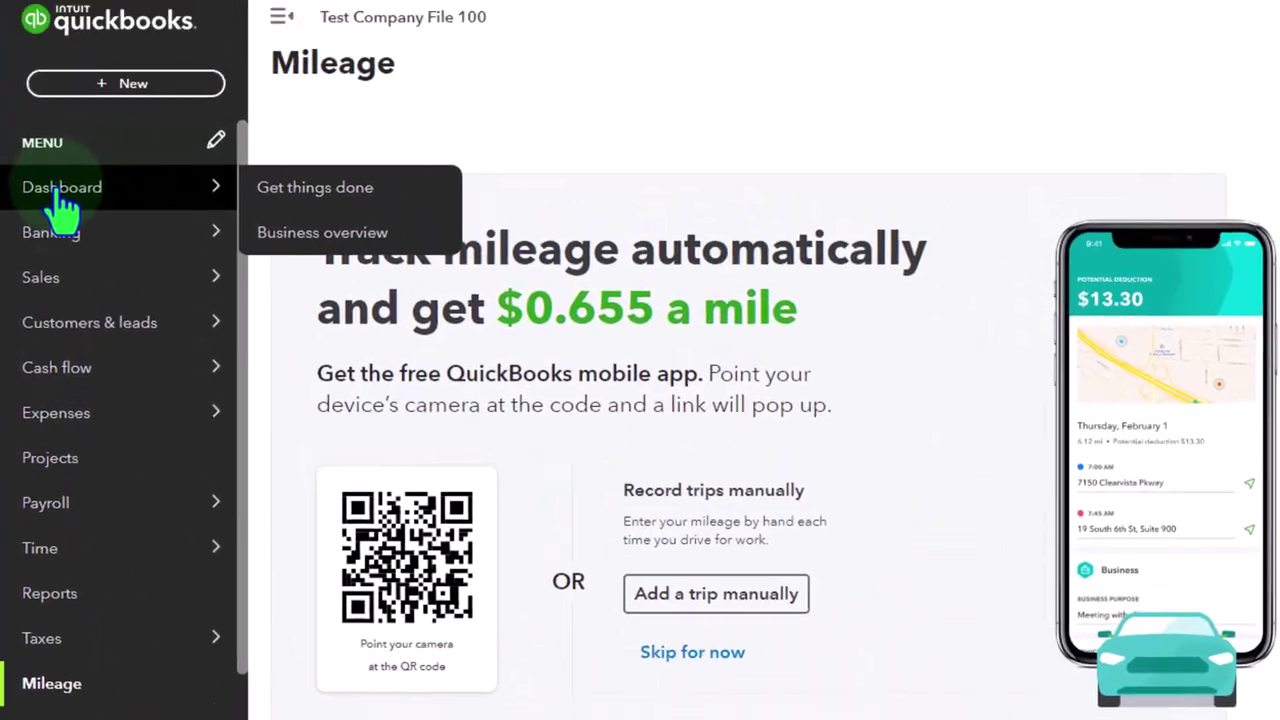
- Return to the dashboard and switch the company file to Business view
click(52, 20)
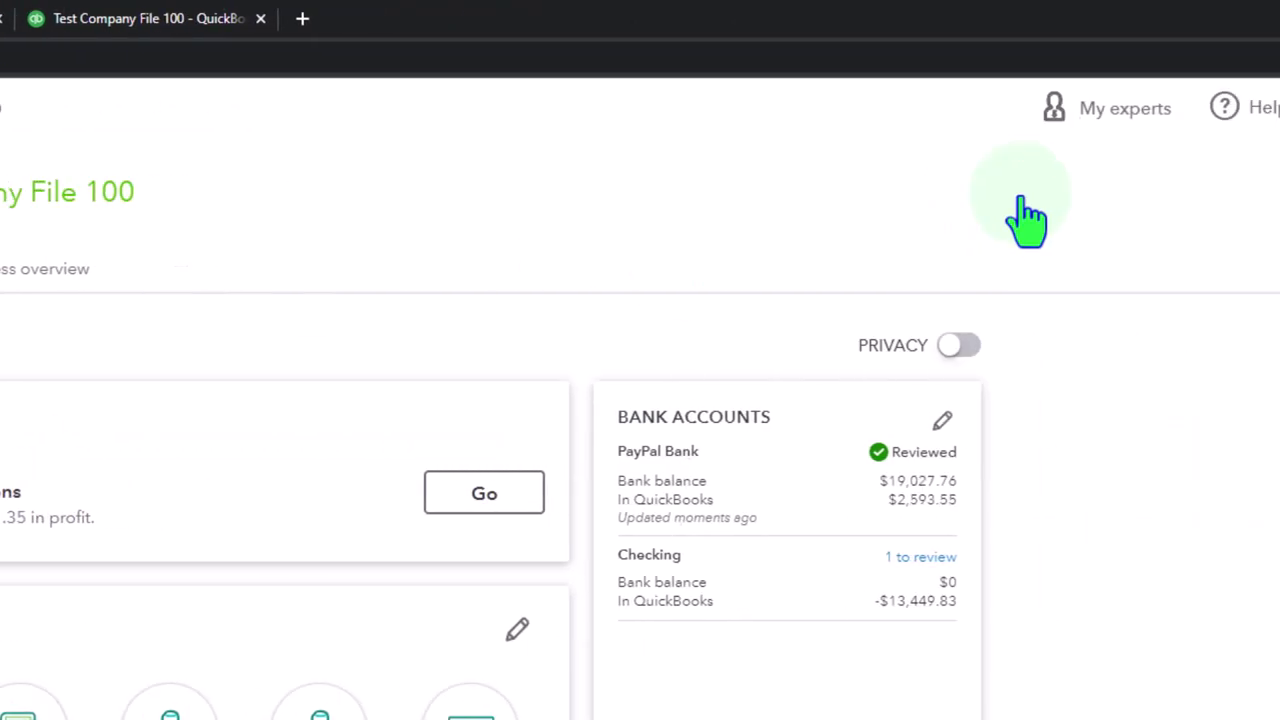
click(1160, 110)
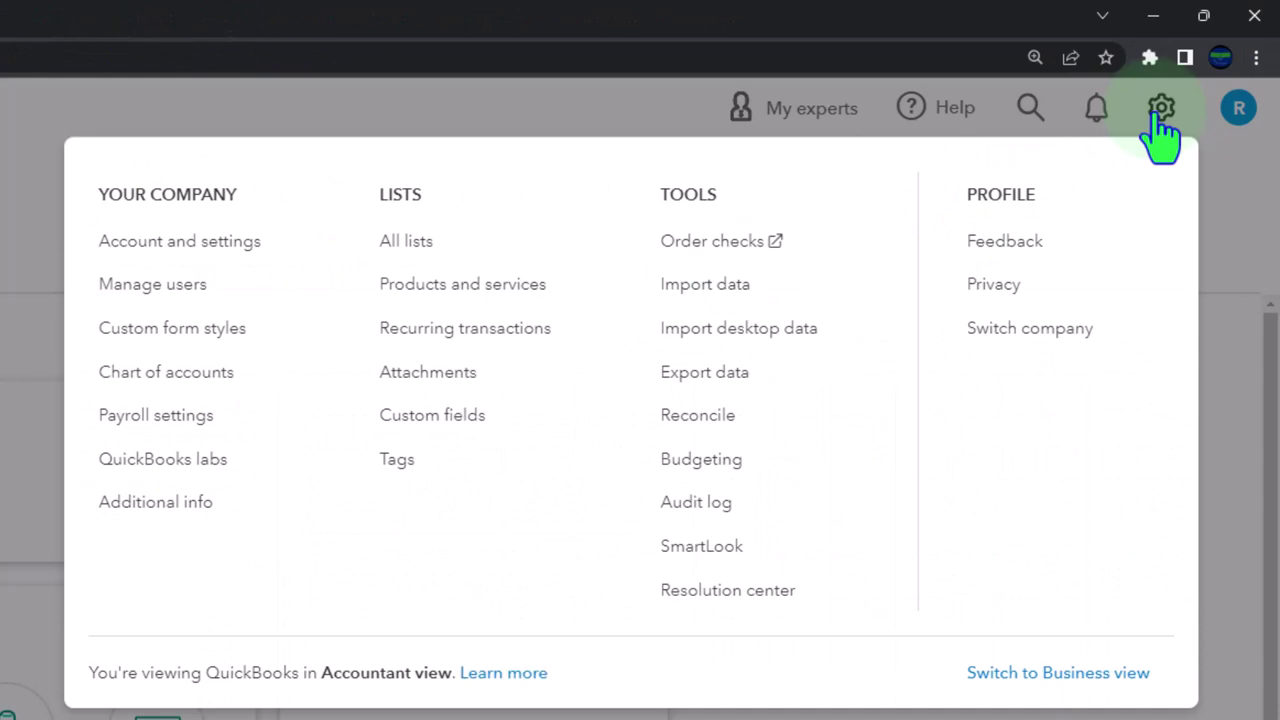
click(1062, 674)
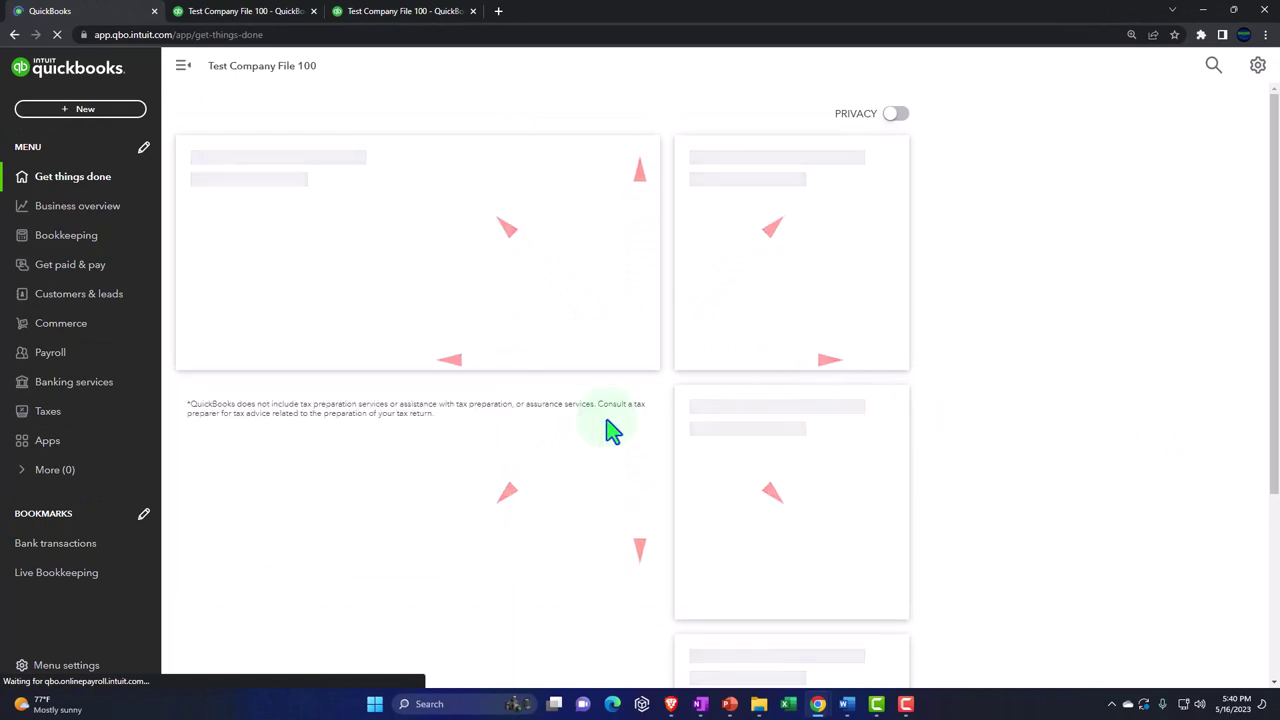
- Look at the Apps section in Business view, including the Find apps page and the Mileage page
click(66, 472)
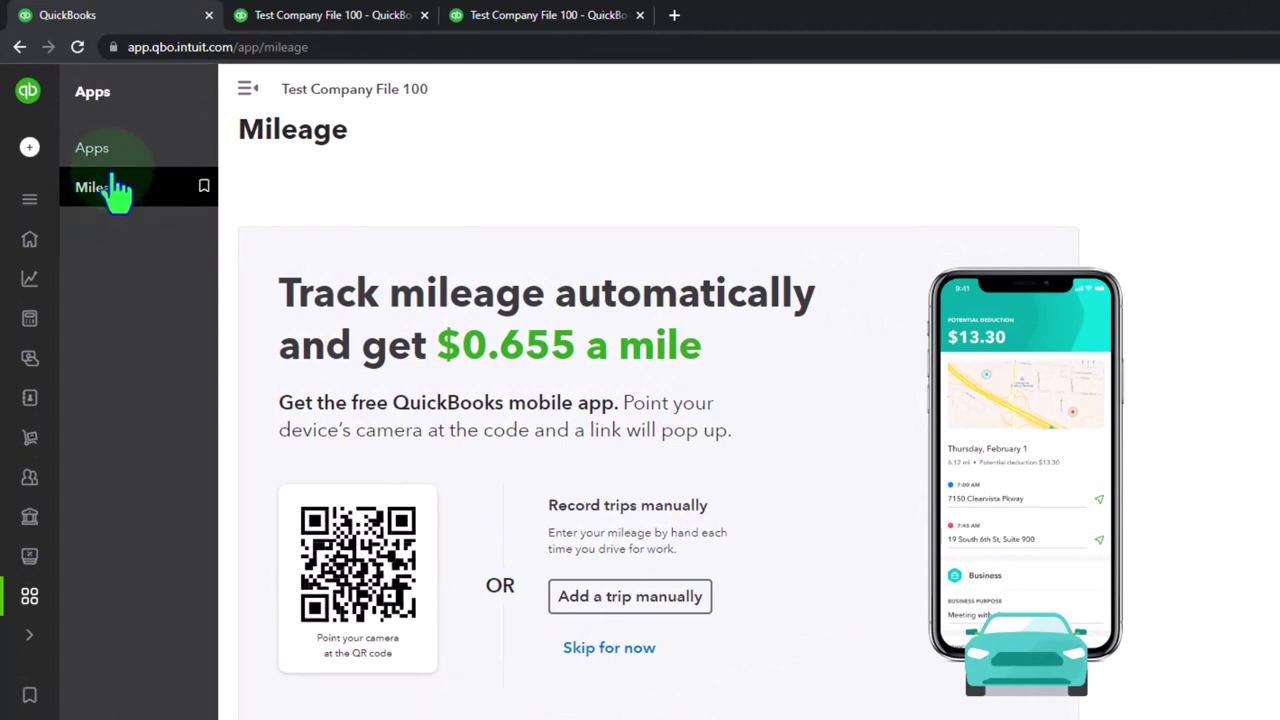
click(100, 152)
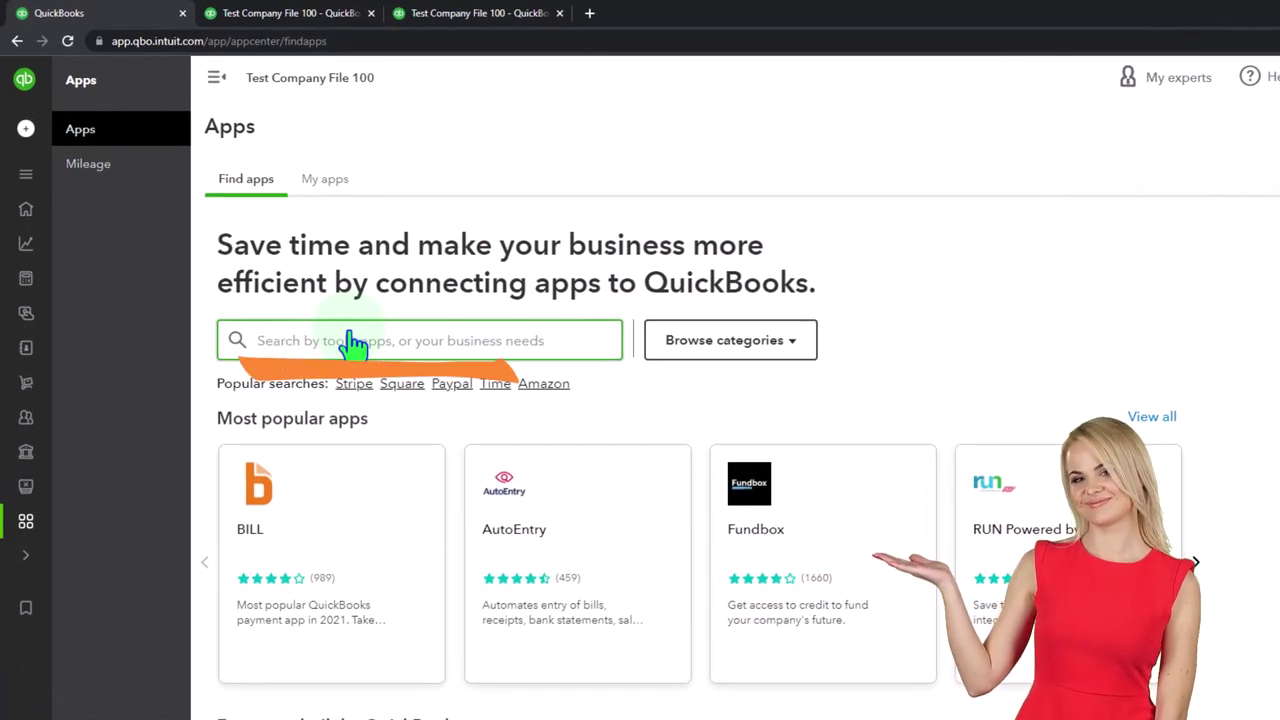
click(95, 168)
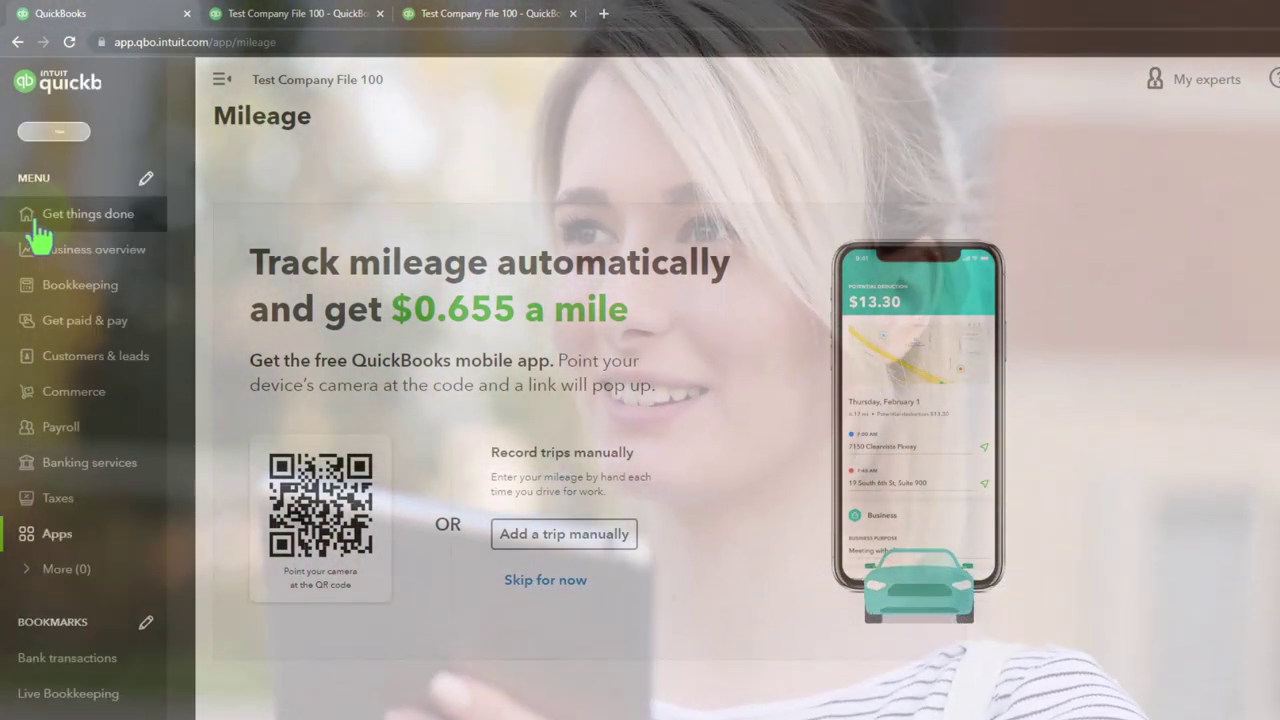
- Return to the Get things done page and switch the company file back to Accountant view
click(37, 222)
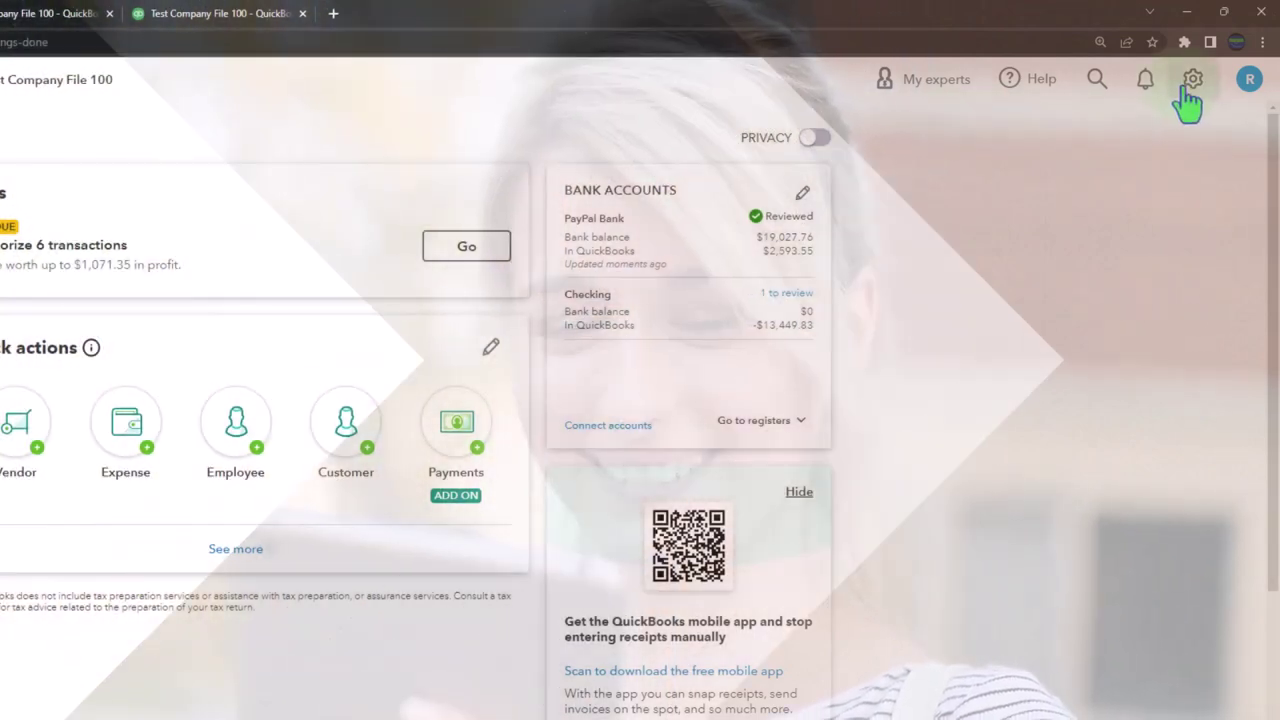
click(1188, 90)
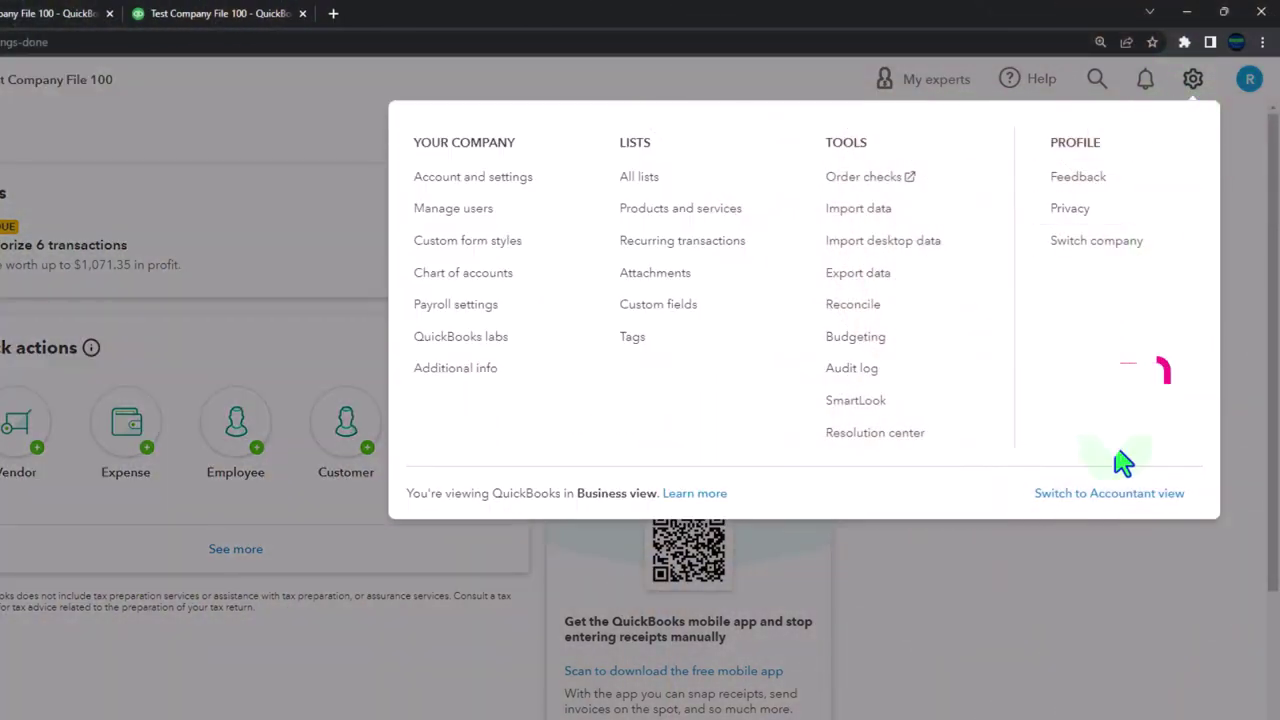
click(1118, 510)
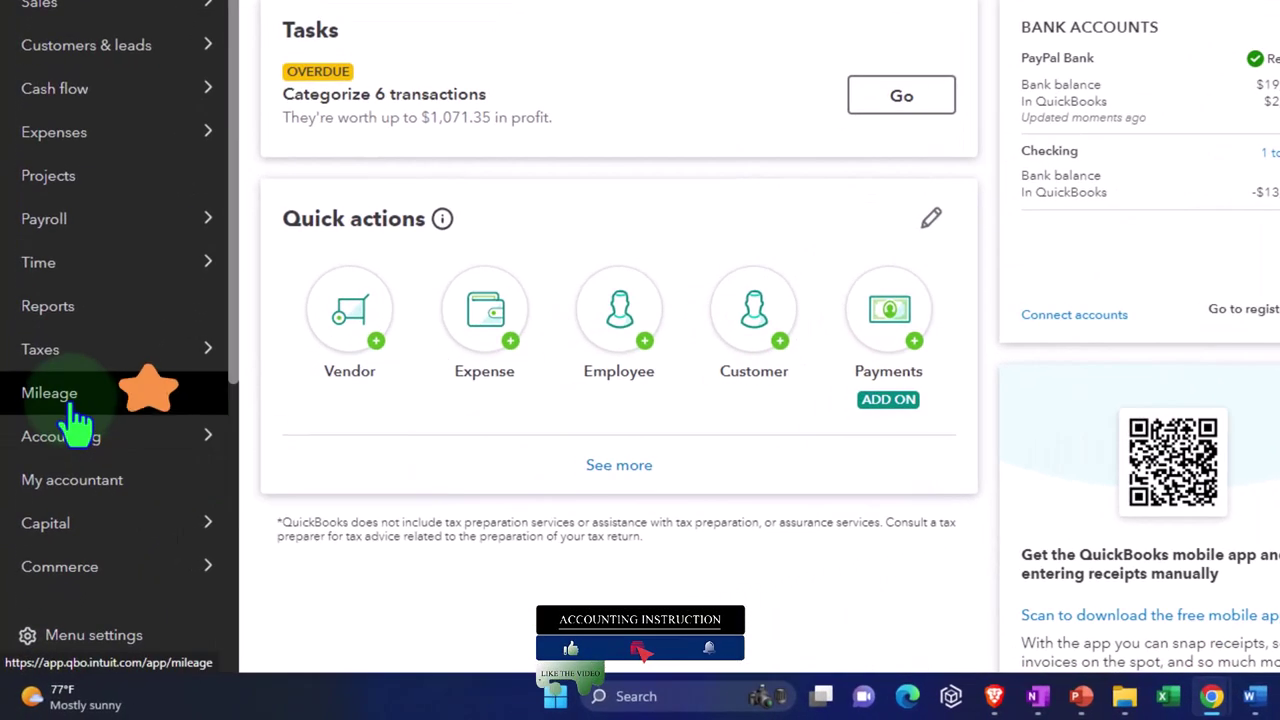
- Reopen the Mileage page in Accountant view
click(74, 405)
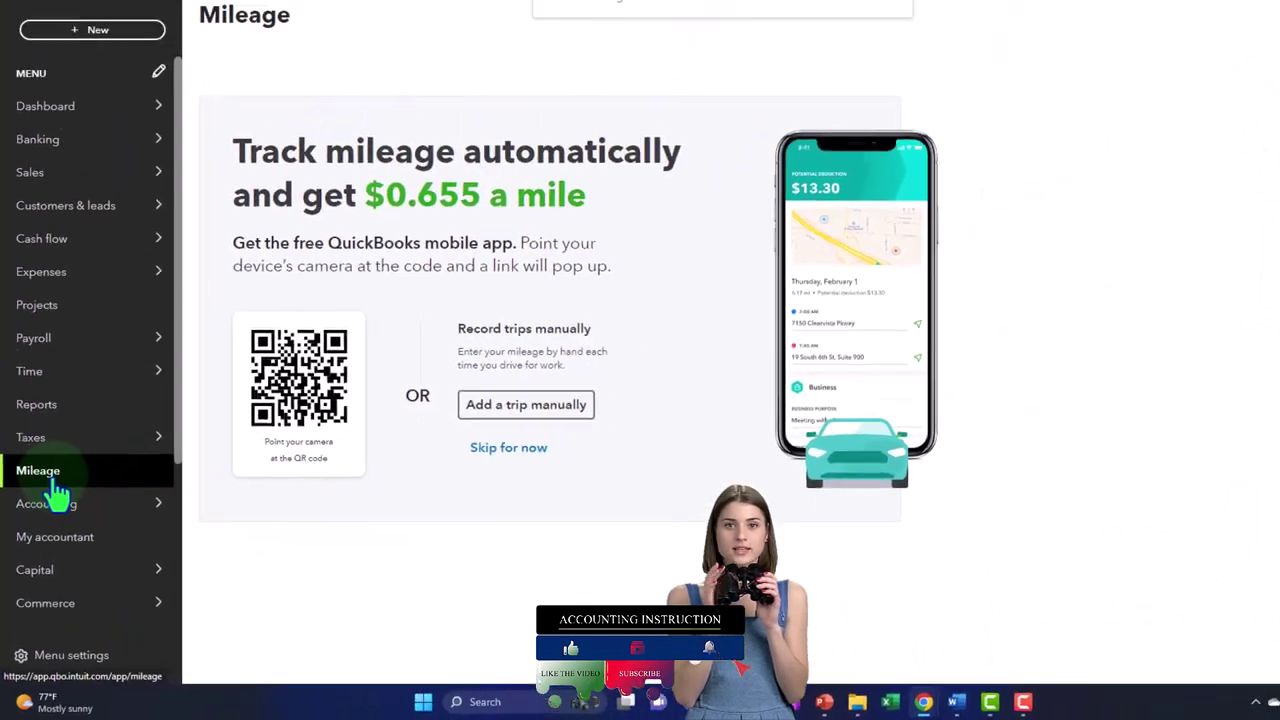
click(1006, 287)
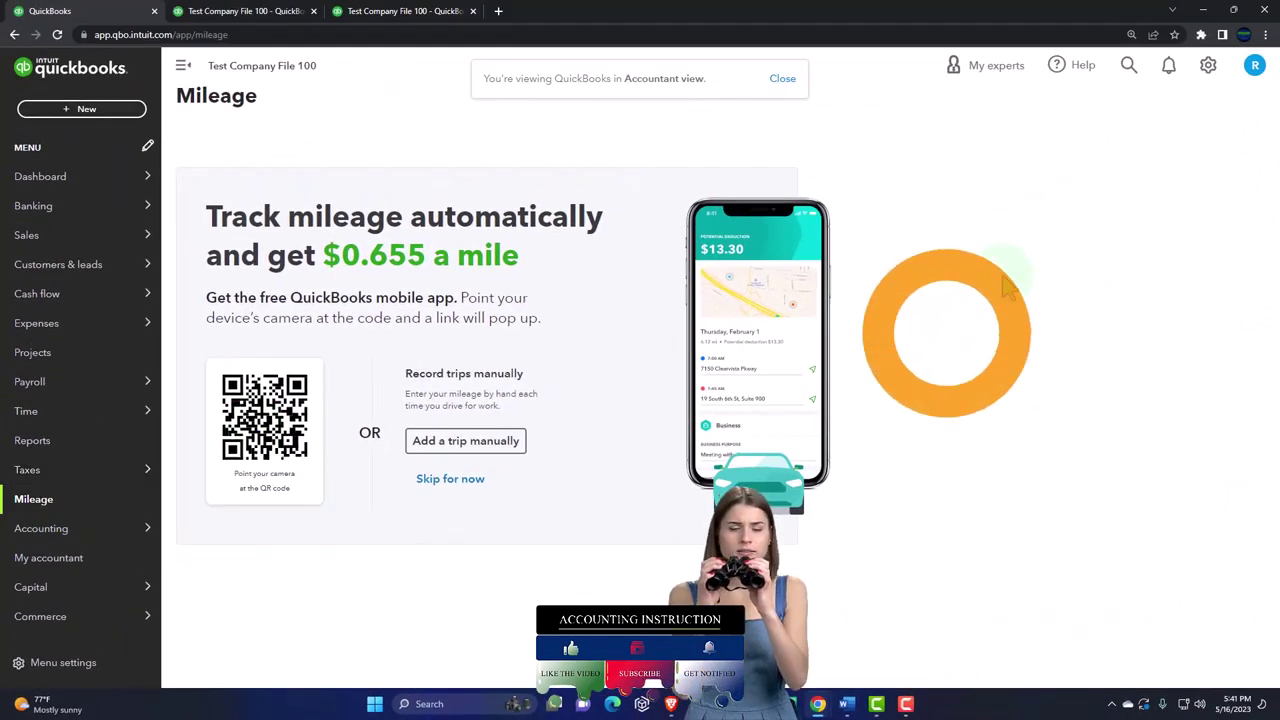
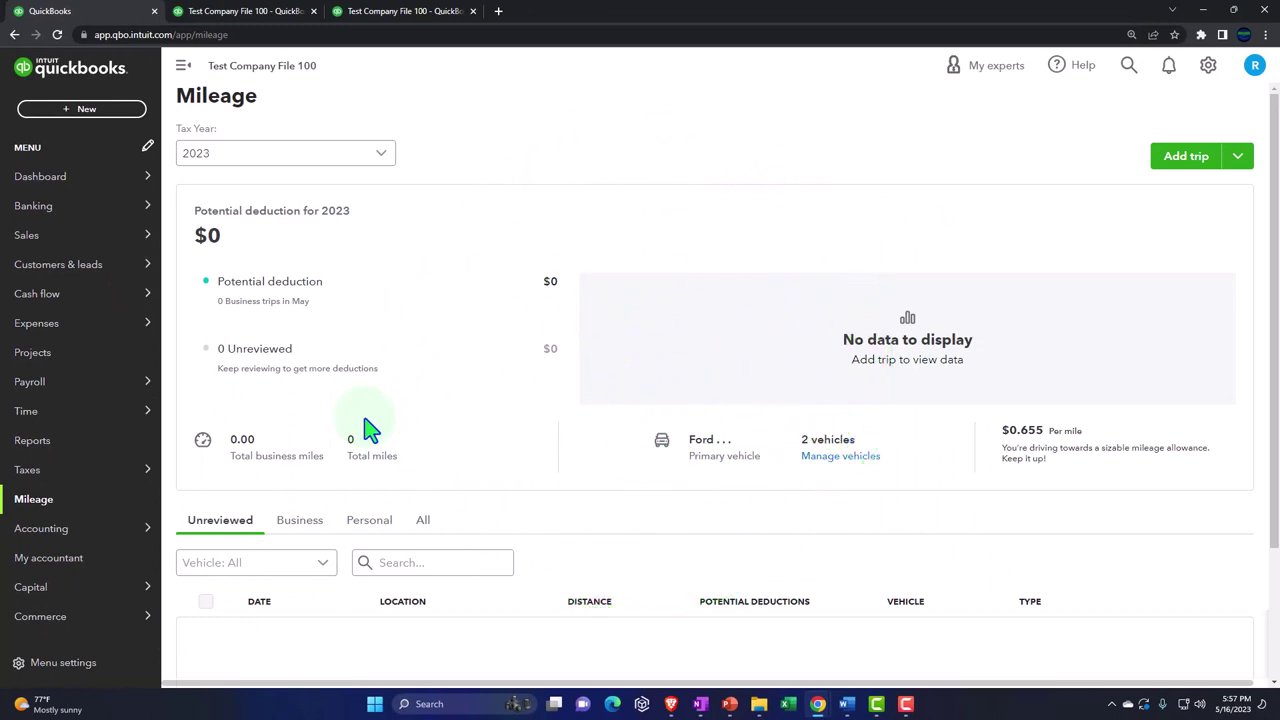
- Collapse the navigation menu and check which tax years can be chosen on the Mileage page
click(180, 75)
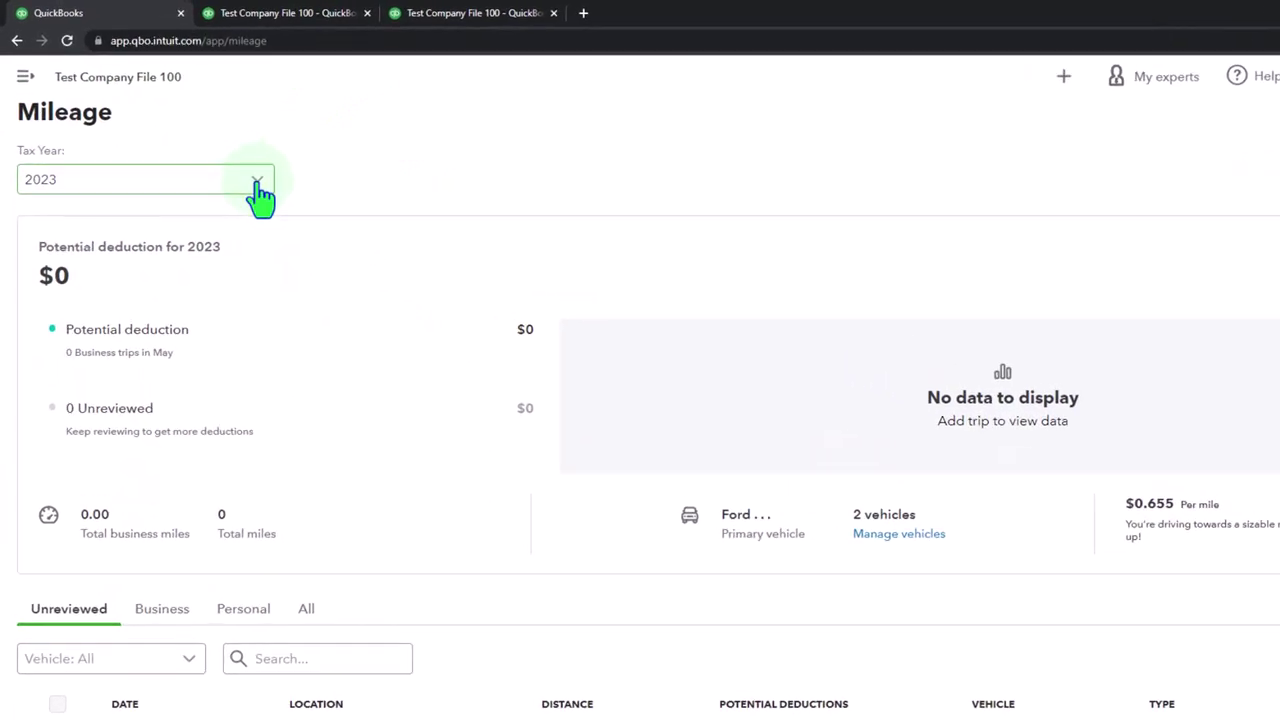
click(217, 154)
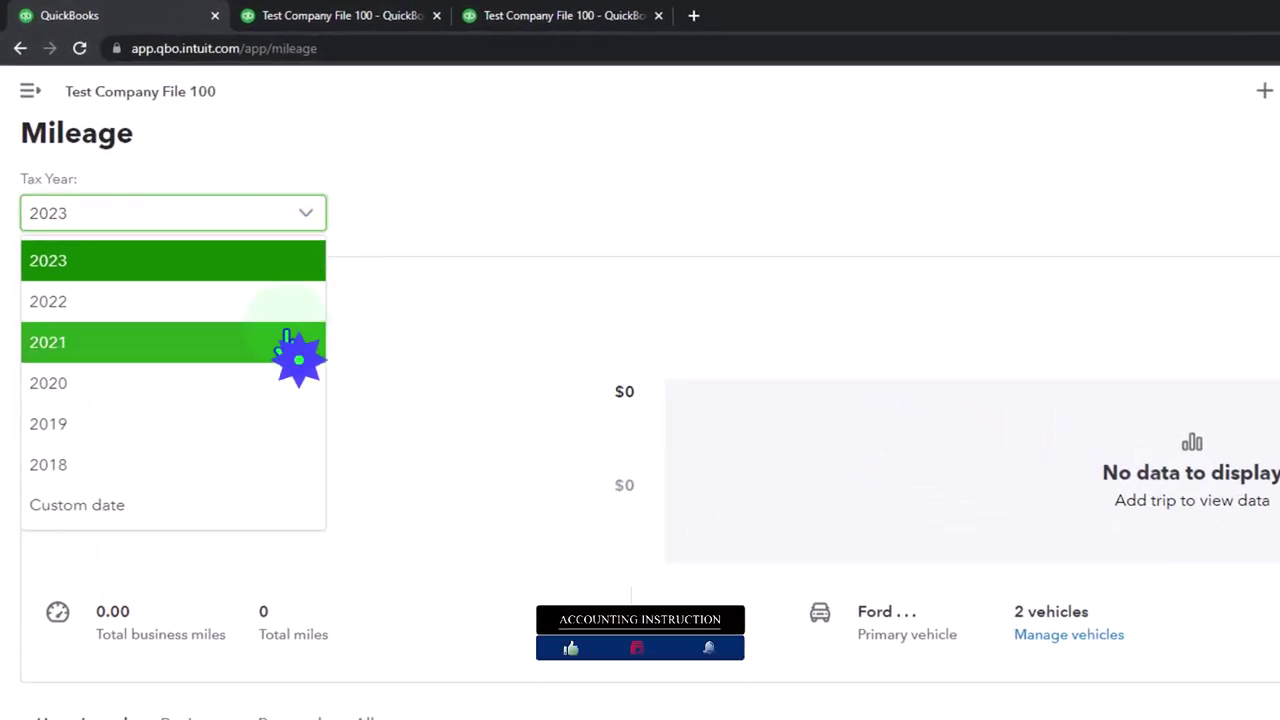
click(470, 218)
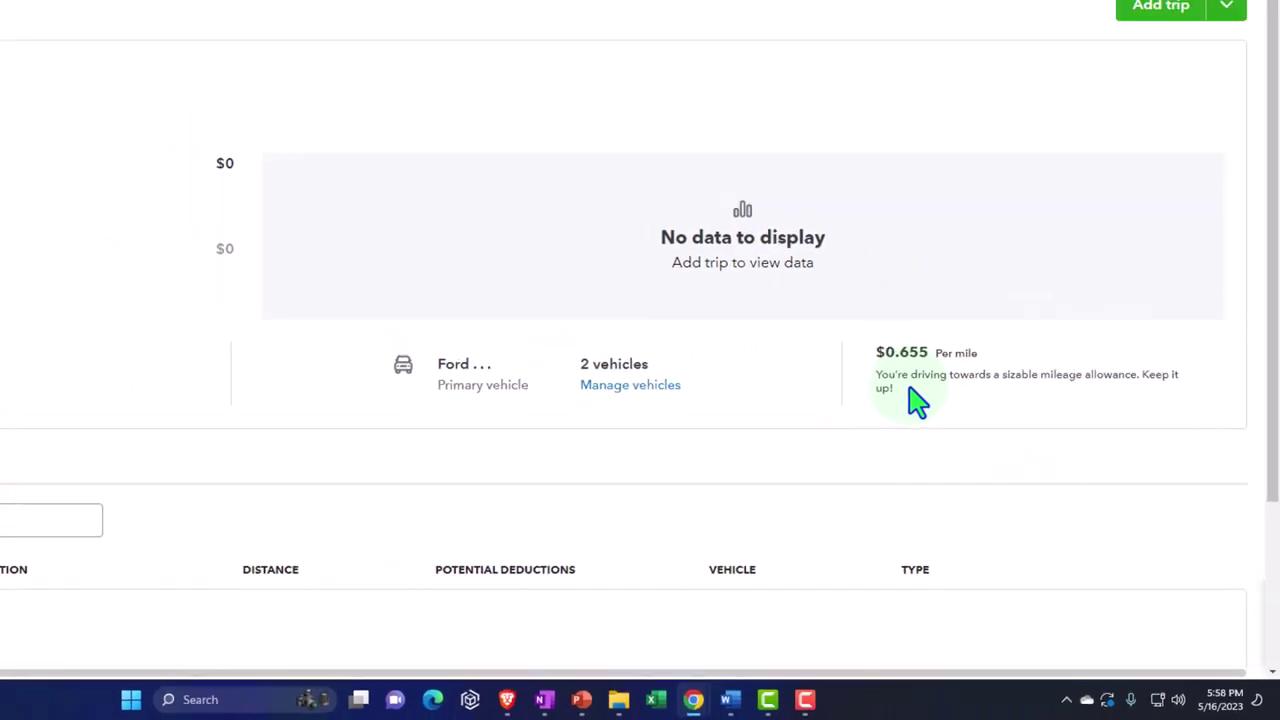
- Look at the 2023 Balance Sheet and examine the 2023 Profit and Loss report at higher magnification, down to its expenses
click(247, 14)
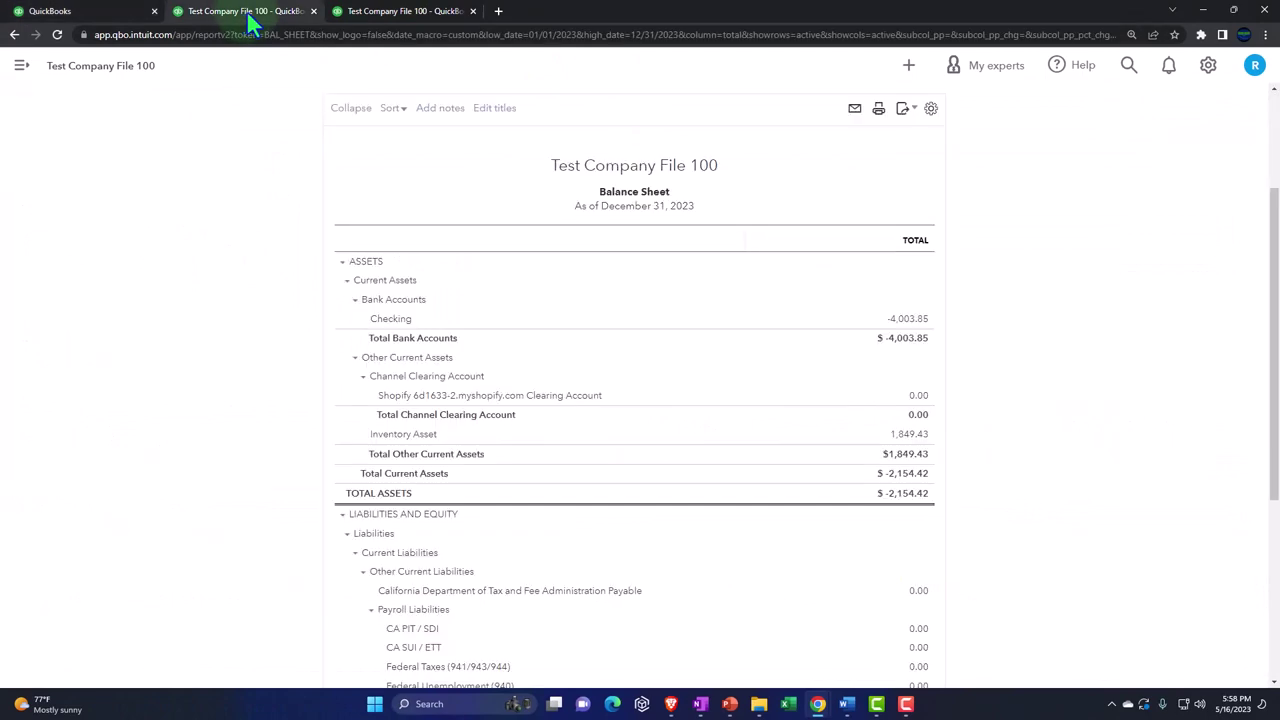
click(340, 14)
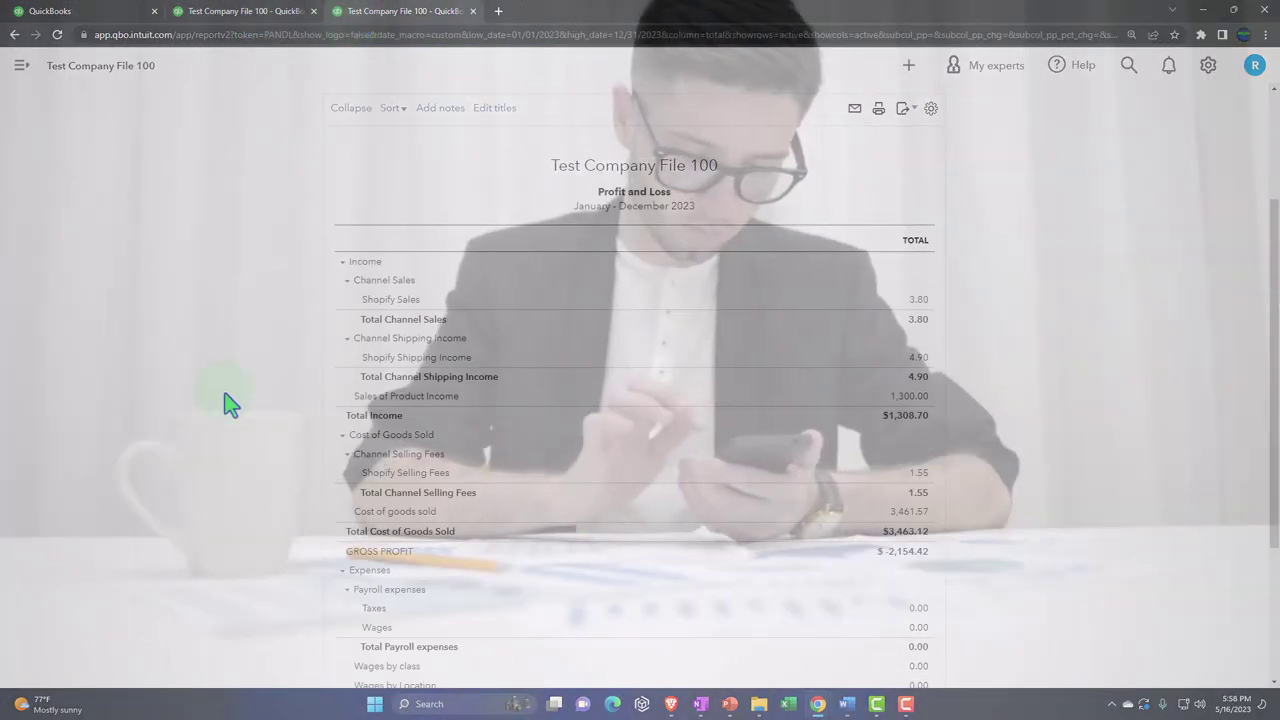
key(ctrl+plus)
key(ctrl+plus)
key(ctrl+plus)
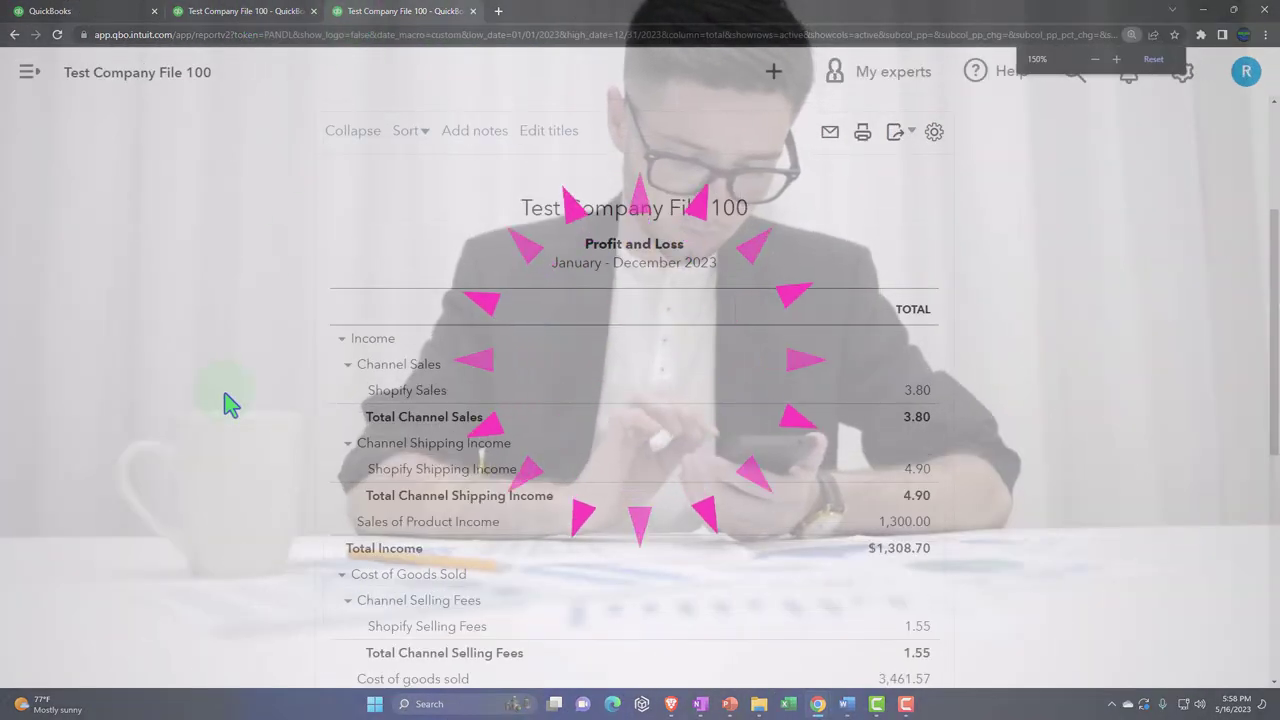
scroll(229, 403, down, 1)
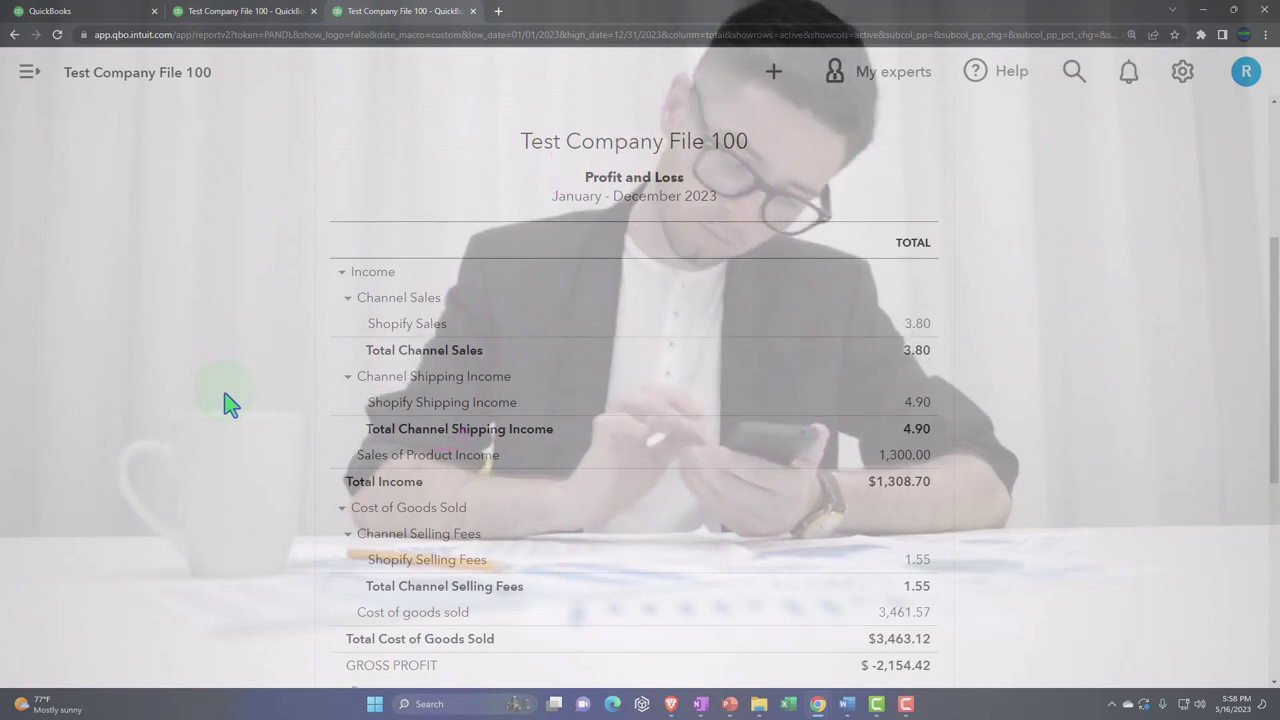
scroll(229, 403, down, 4)
scroll(229, 403, down, 1)
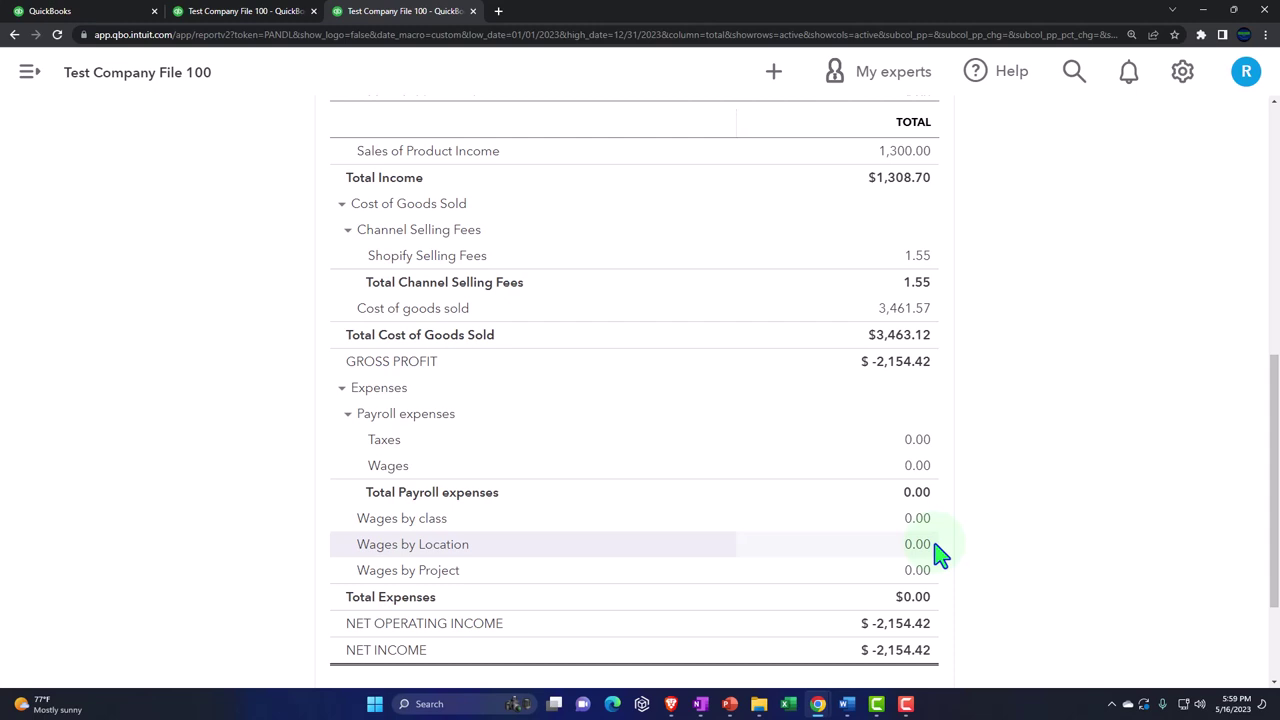
- Return to the Mileage page and check the vehicle filter choices for the unreviewed trips
click(113, 13)
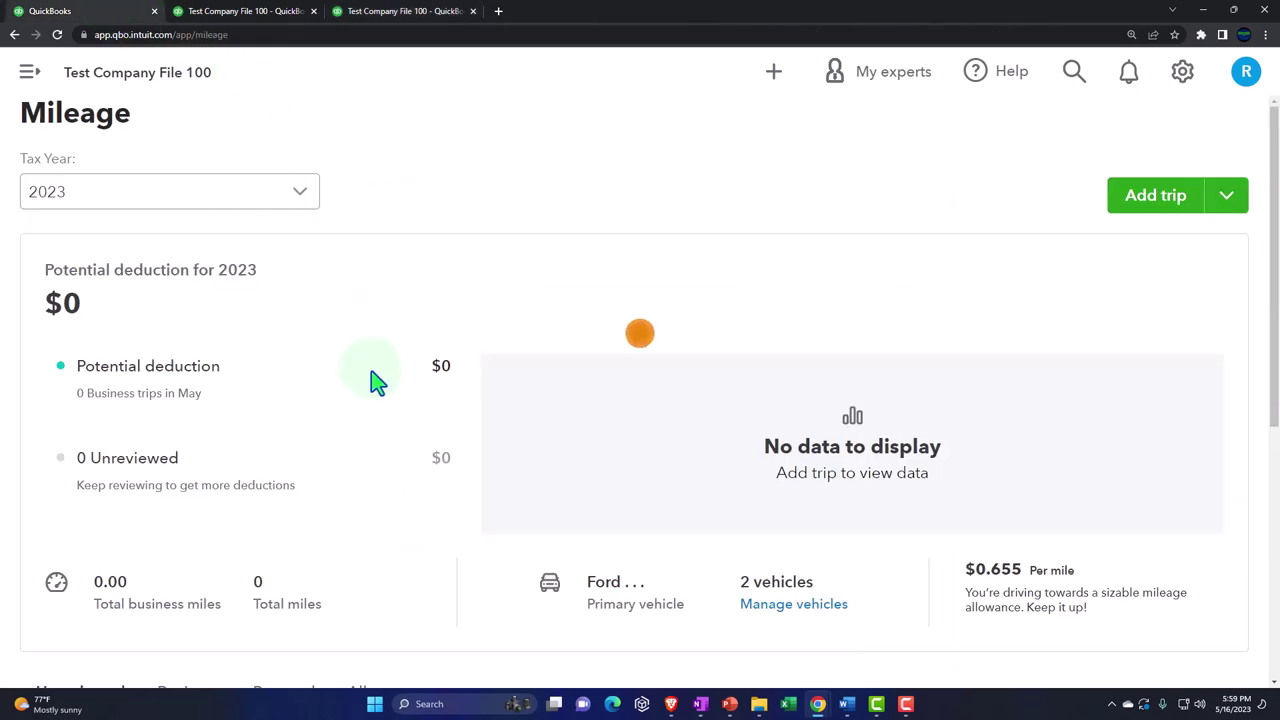
key(ctrl+minus)
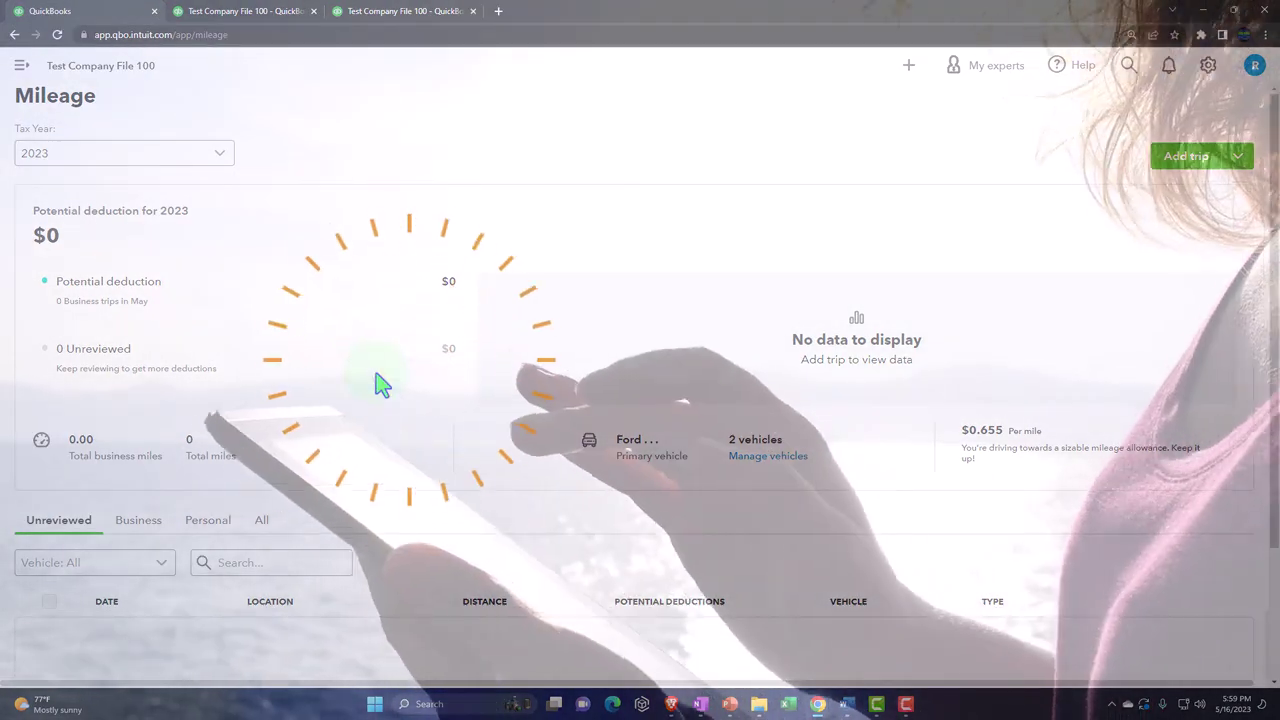
scroll(380, 385, down, 1)
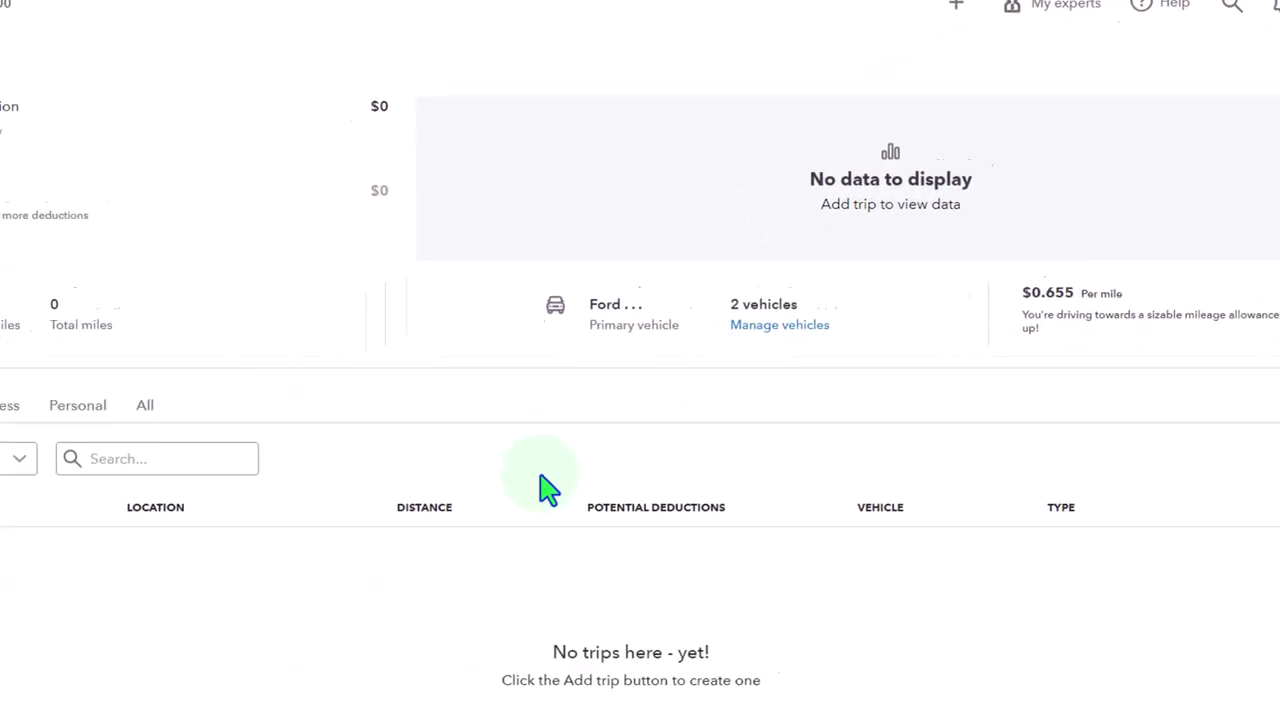
click(88, 316)
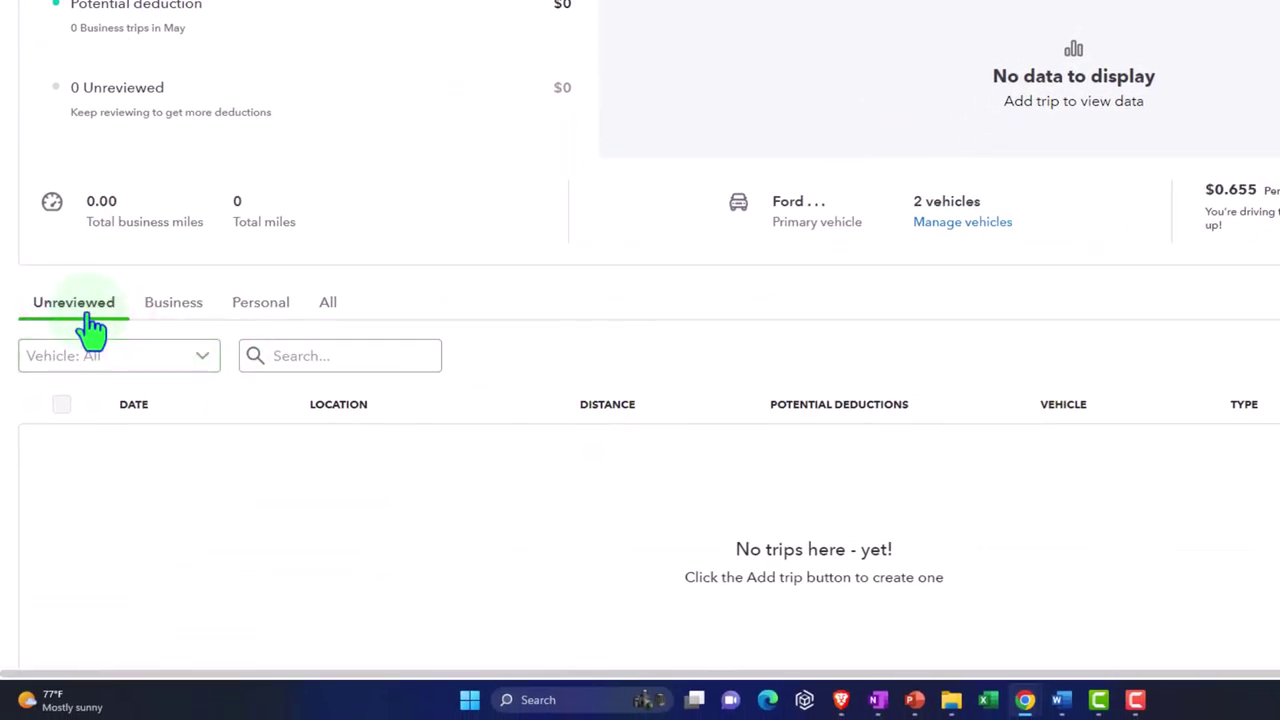
scroll(90, 326, down, 1)
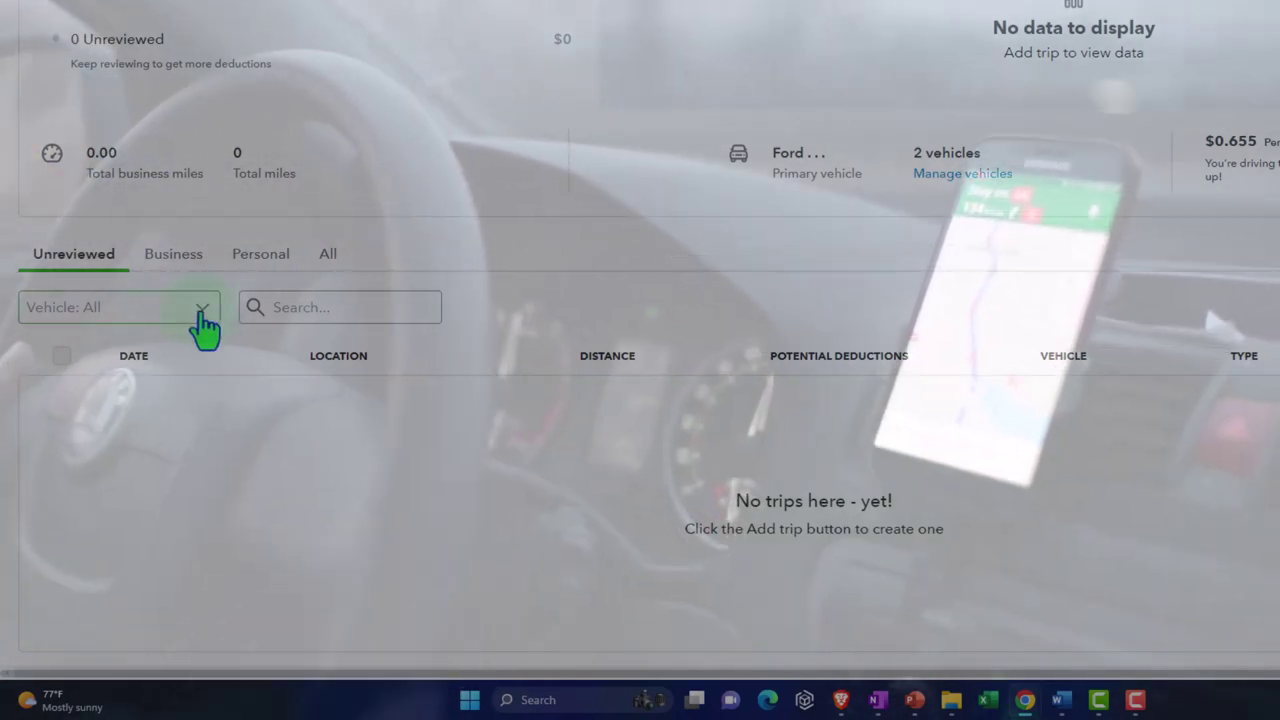
click(204, 318)
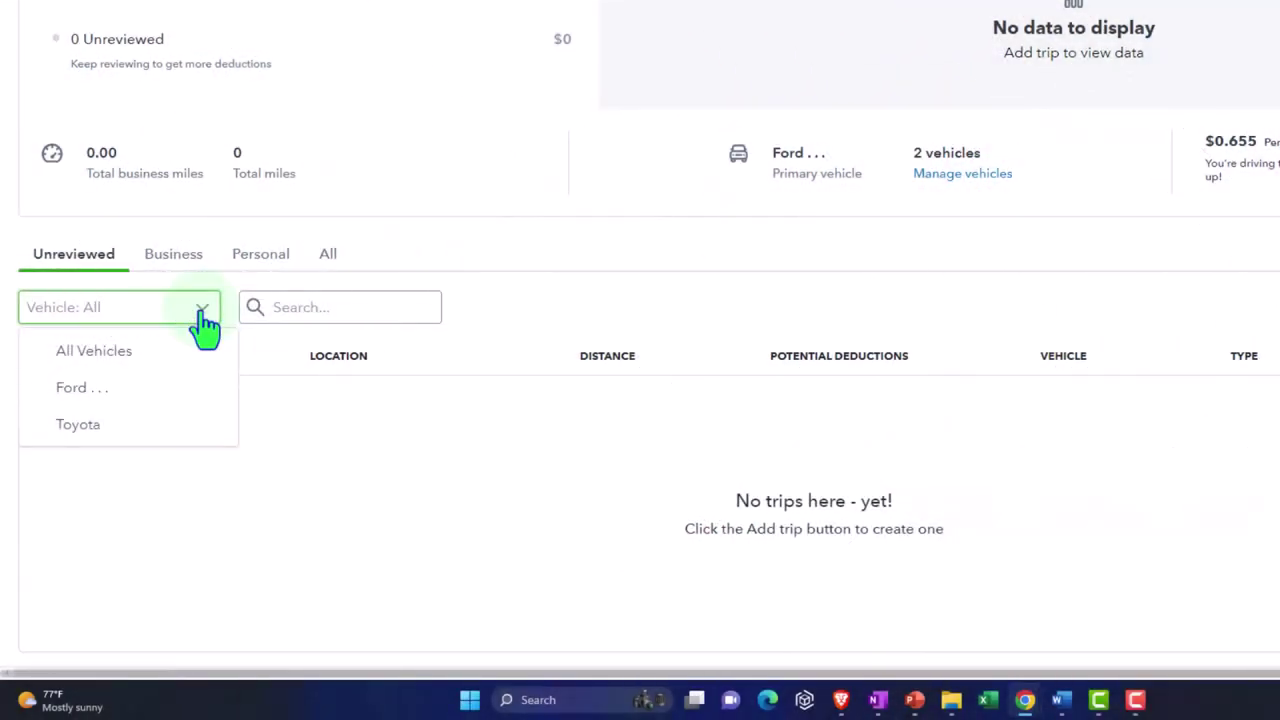
click(190, 272)
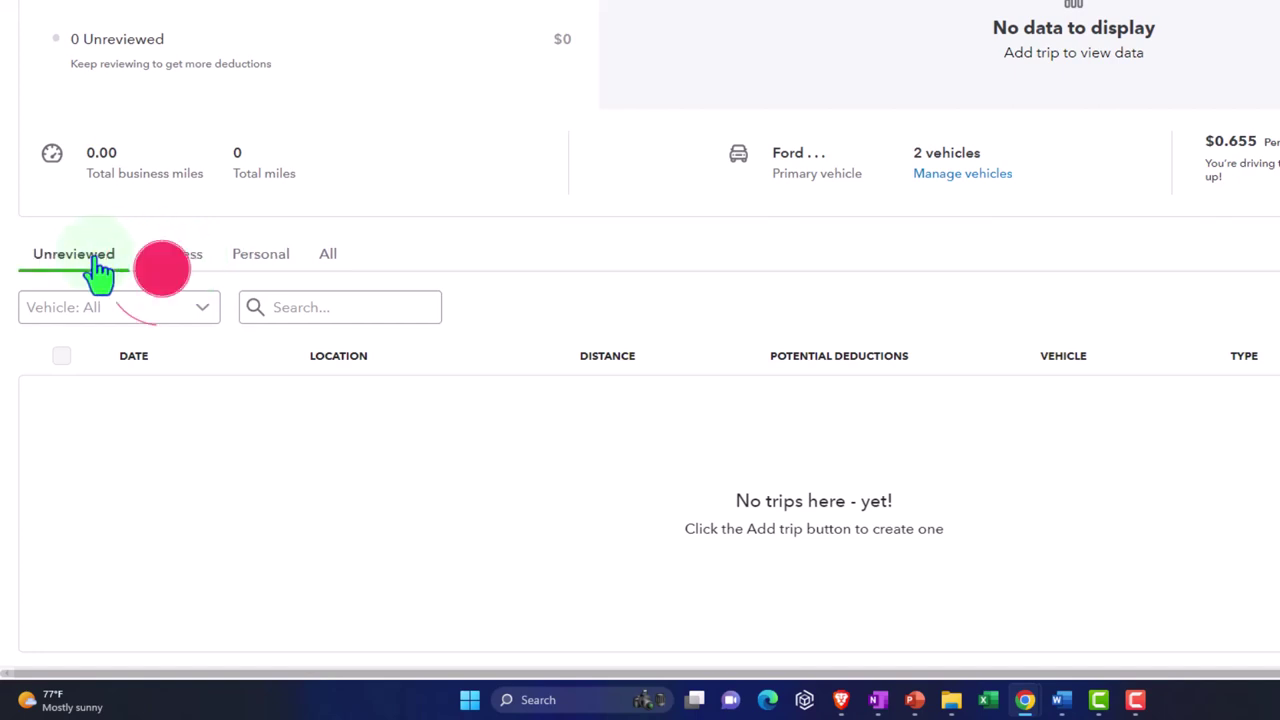
- View the list of personal trips and the list of all trips
click(262, 262)
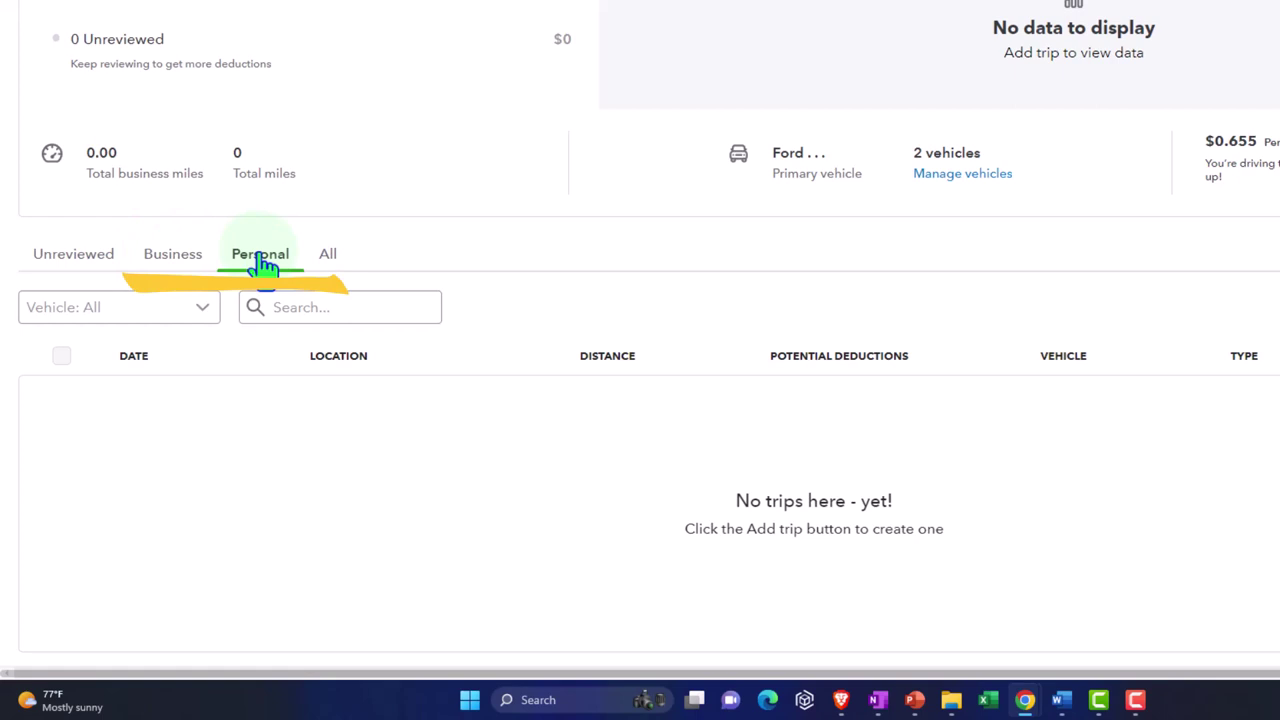
click(338, 258)
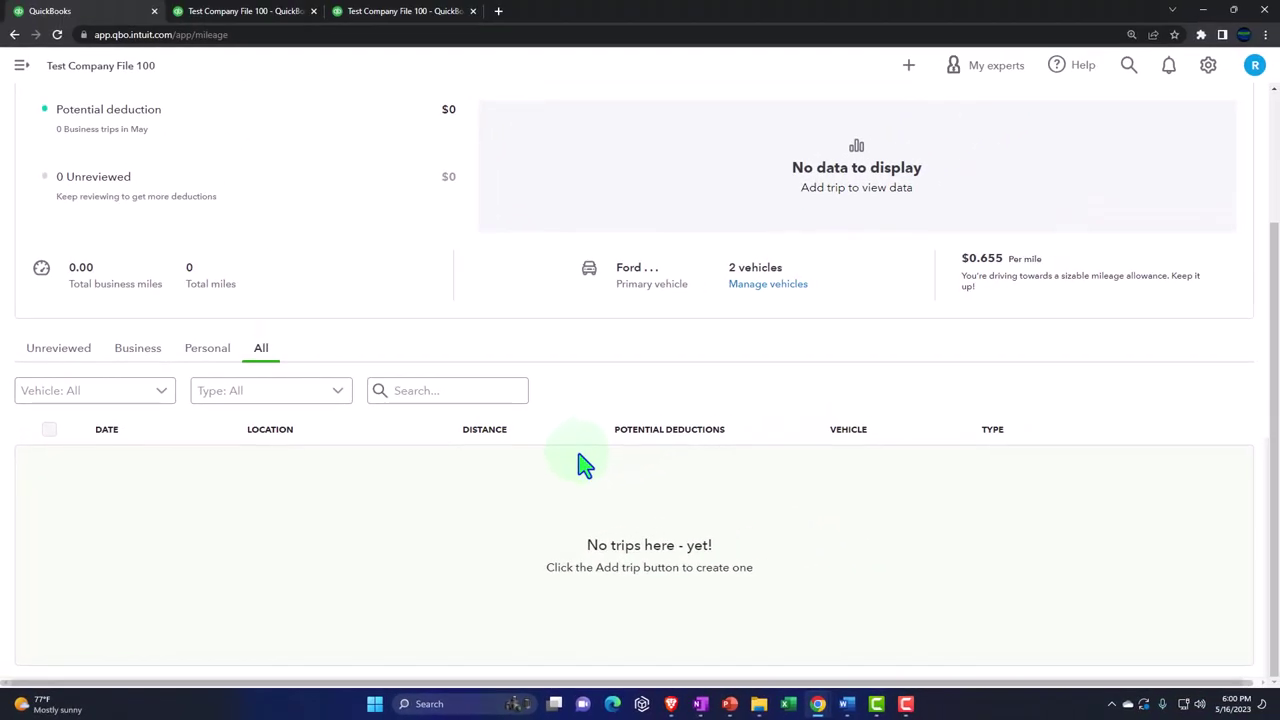
- View the active vehicles under Manage vehicles and close the vehicle list
scroll(580, 465, up, 3)
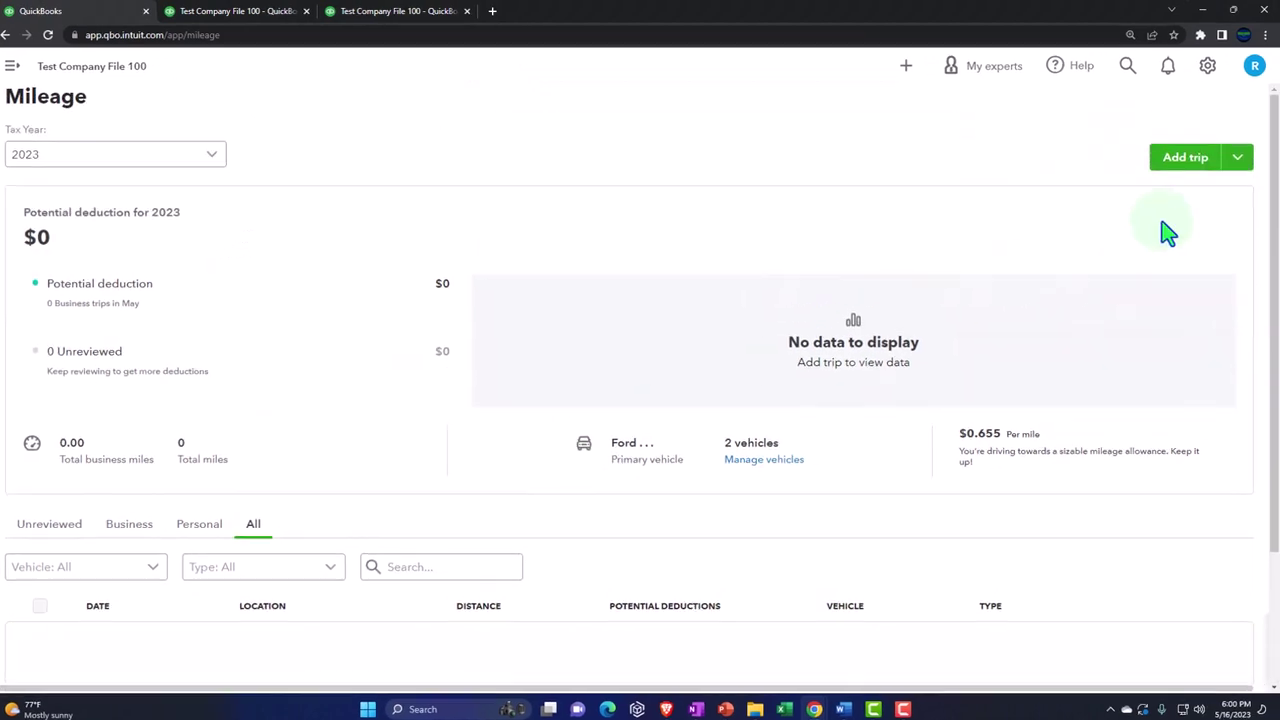
click(1227, 205)
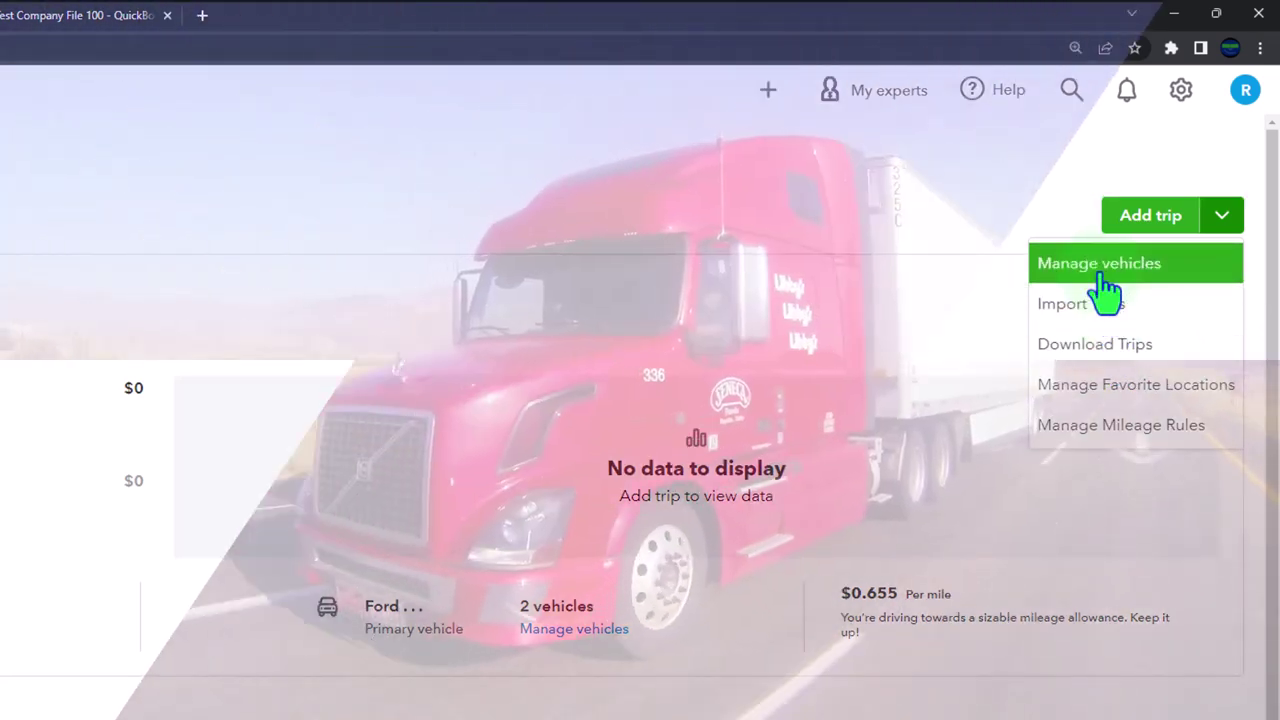
click(1105, 287)
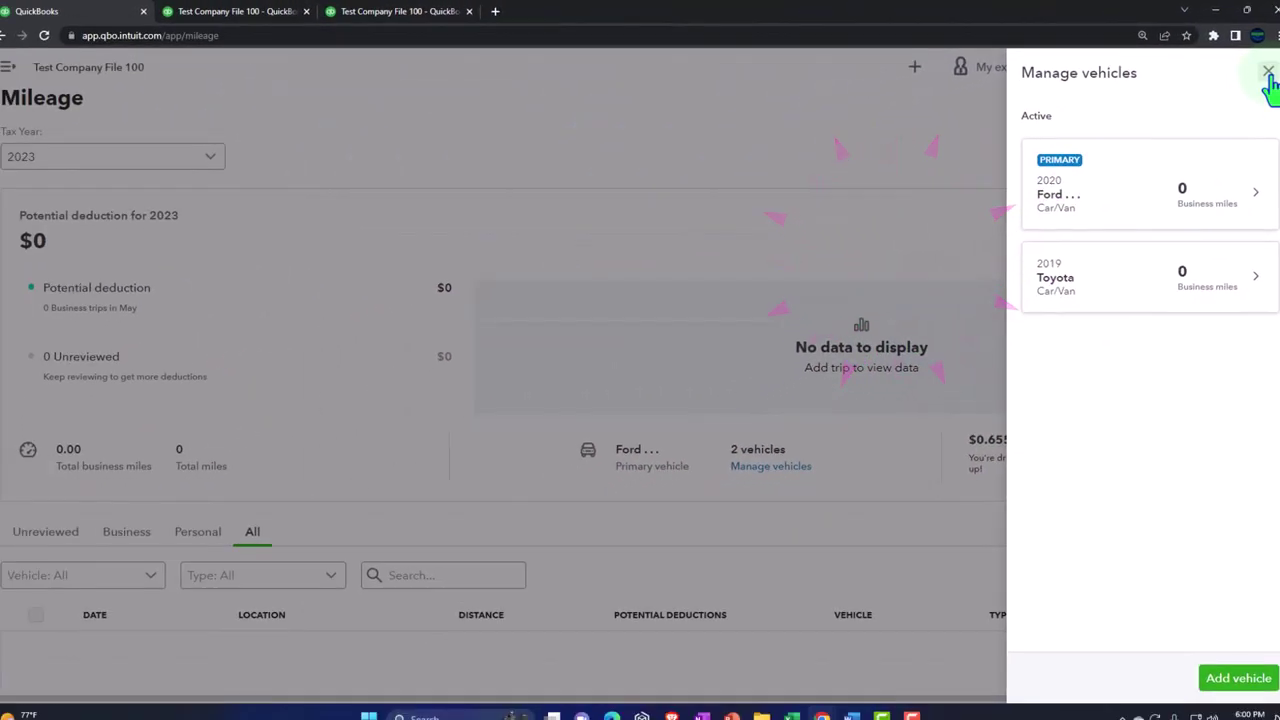
click(1268, 74)
- Look over the additional trip options, including Import Trips, Download Trips and Manage Mileage Rules, and dismiss them
click(1249, 160)
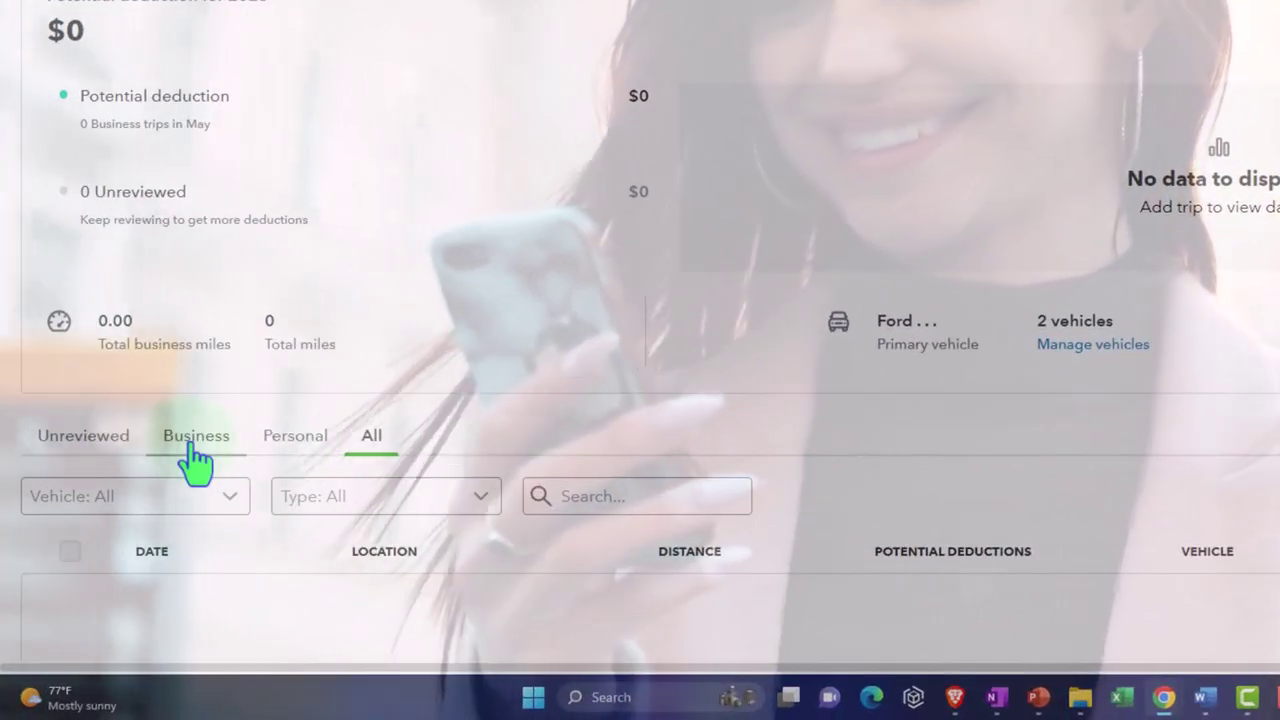
click(196, 455)
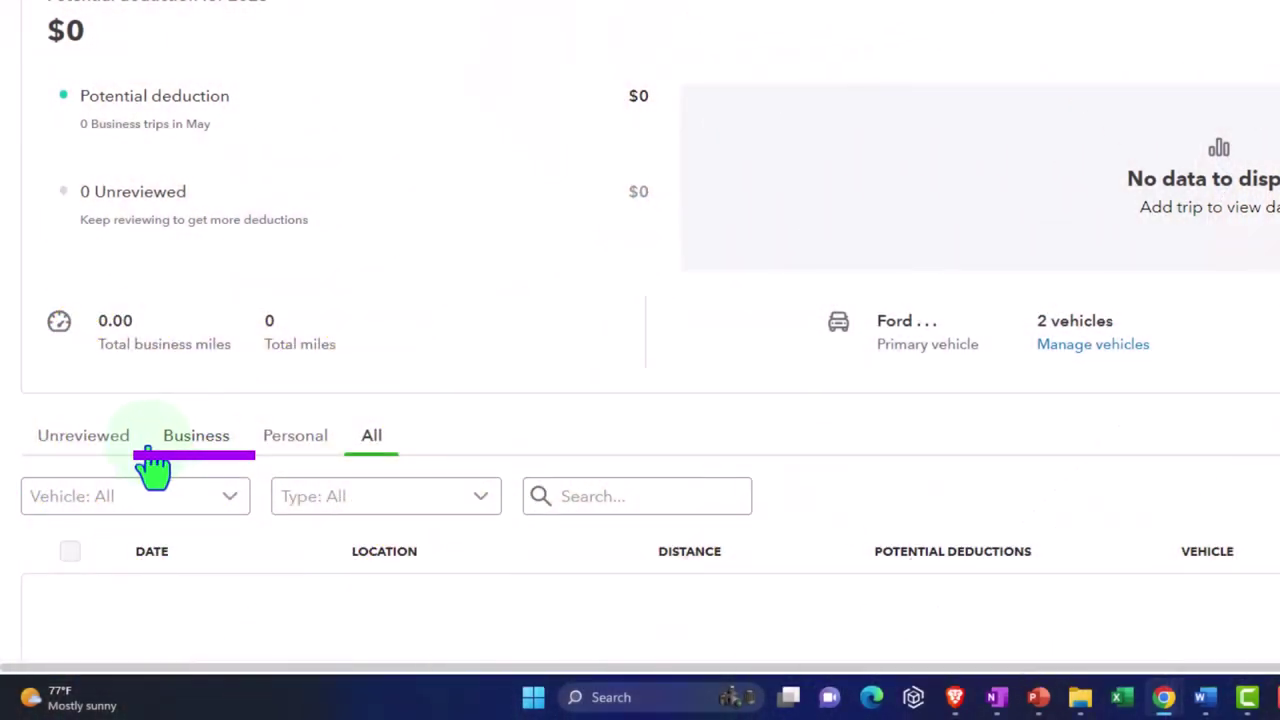
scroll(190, 460, down, 1)
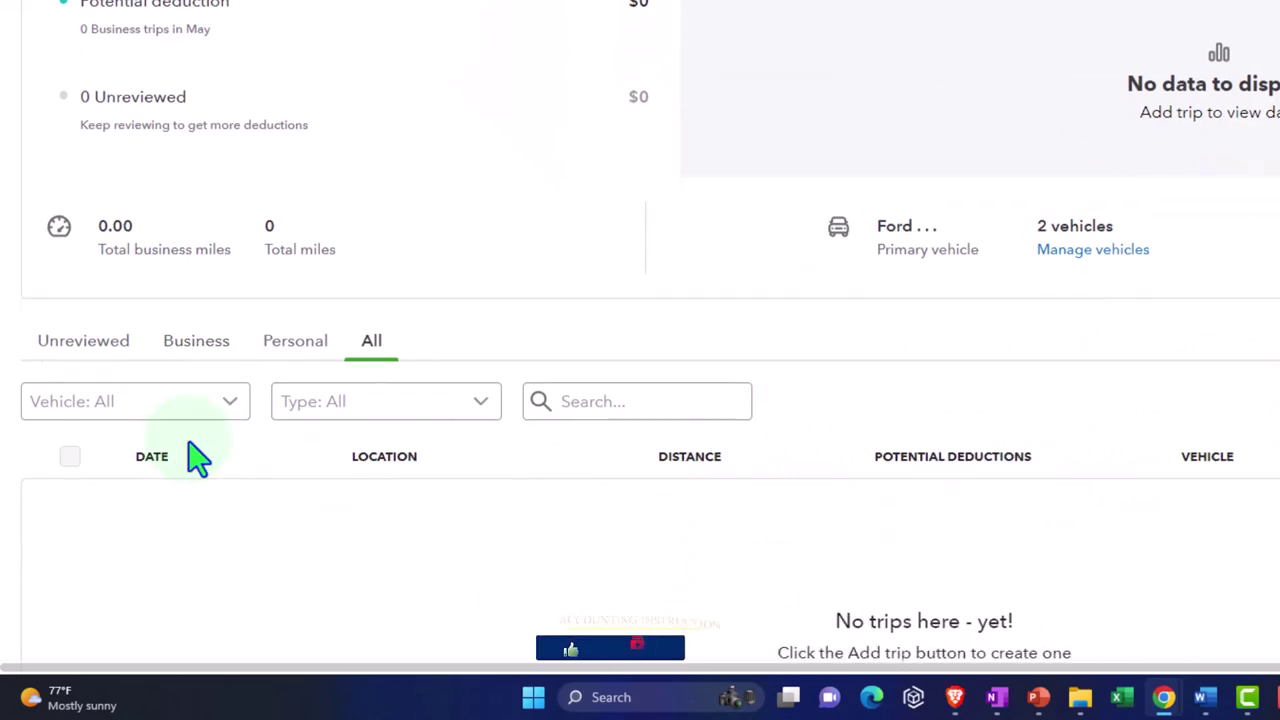
scroll(185, 465, up, 1)
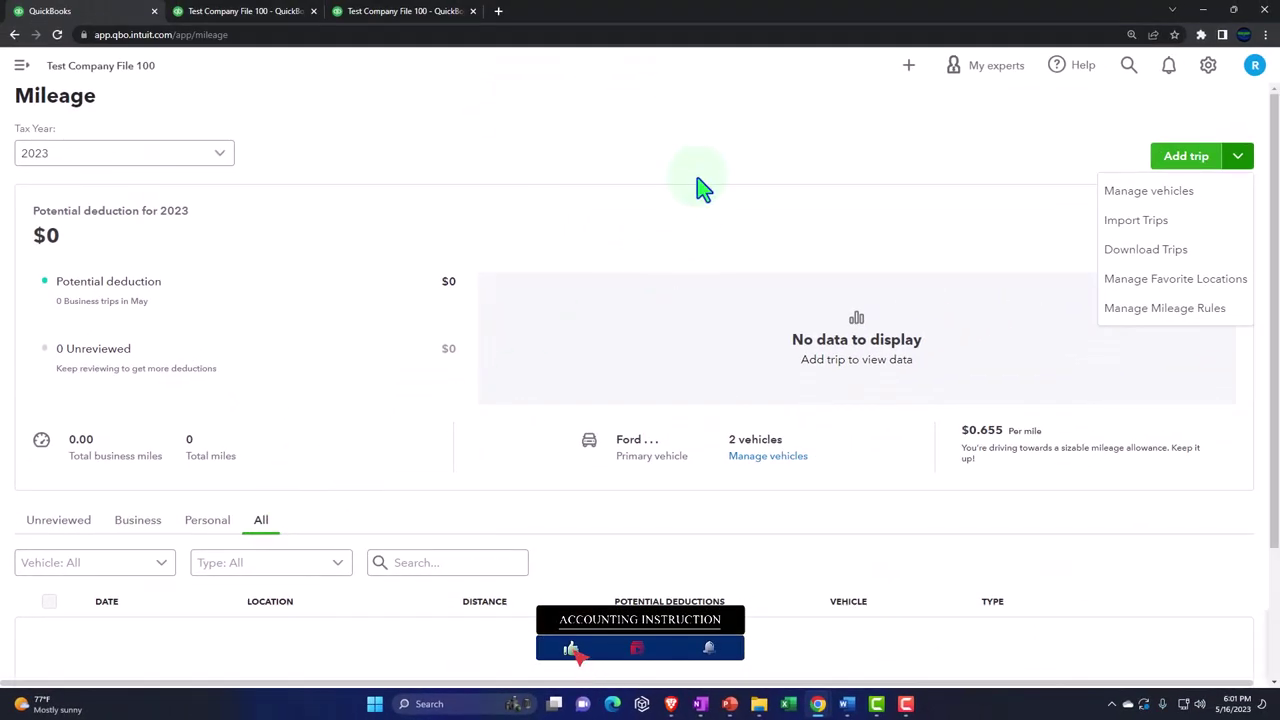
click(699, 175)
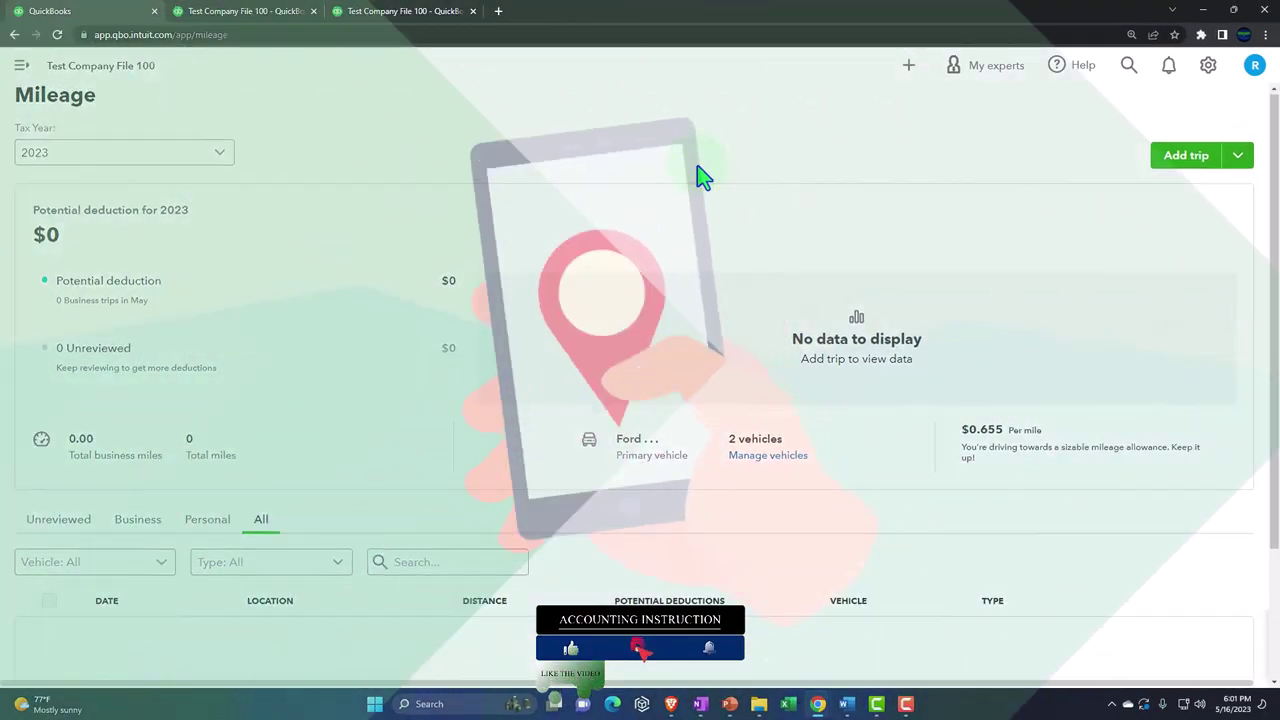
- Switch the trip list to Unreviewed and look through its columns
scroll(240, 430, down, 1)
click(58, 460)
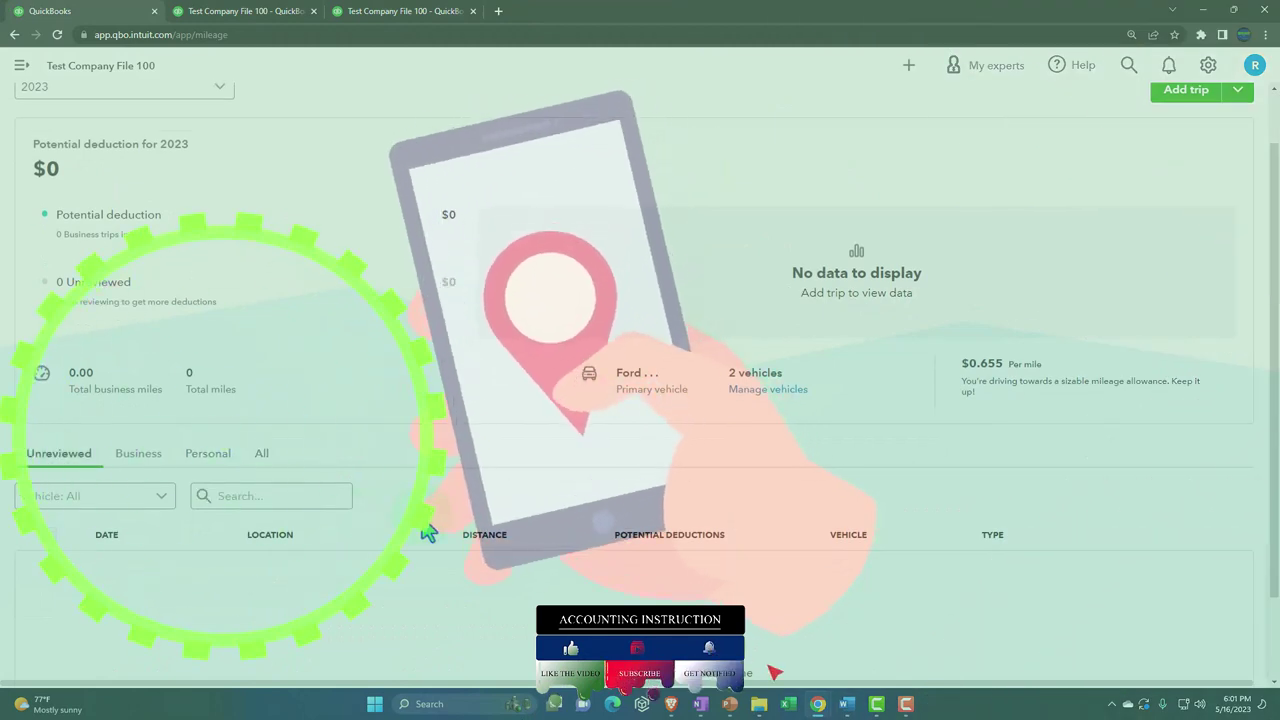
scroll(425, 530, down, 1)
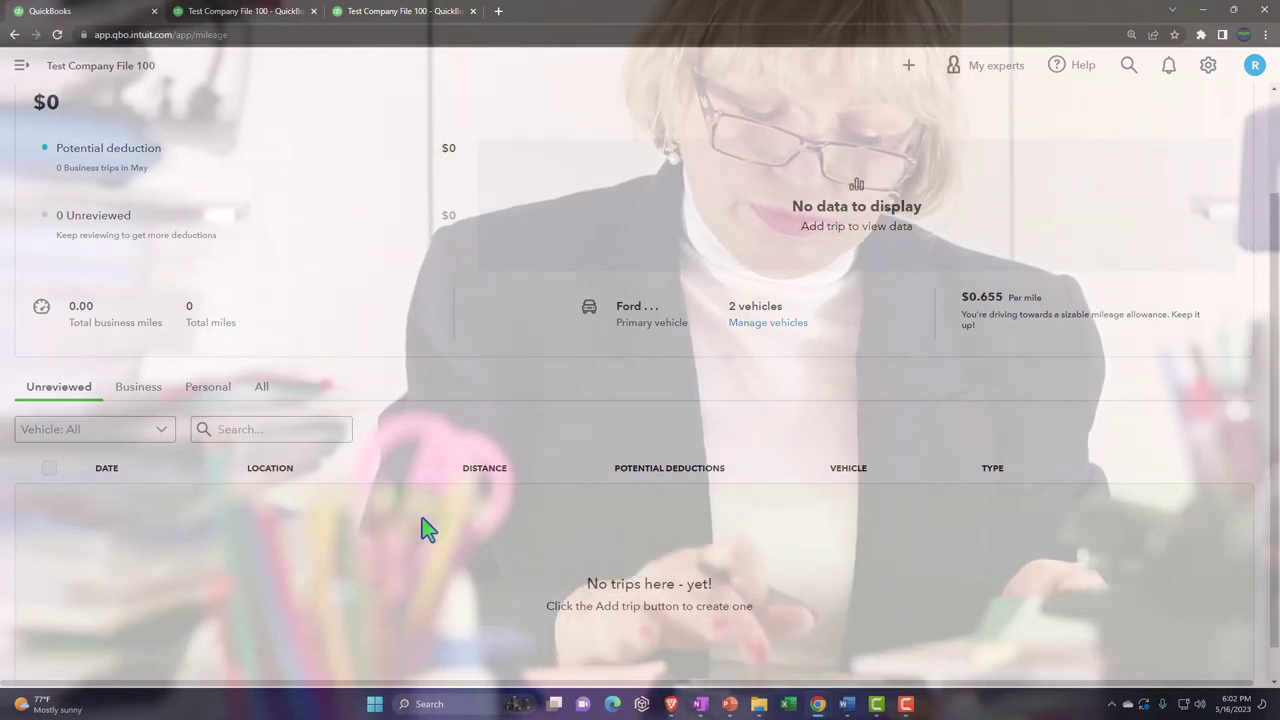
scroll(424, 520, down, 1)
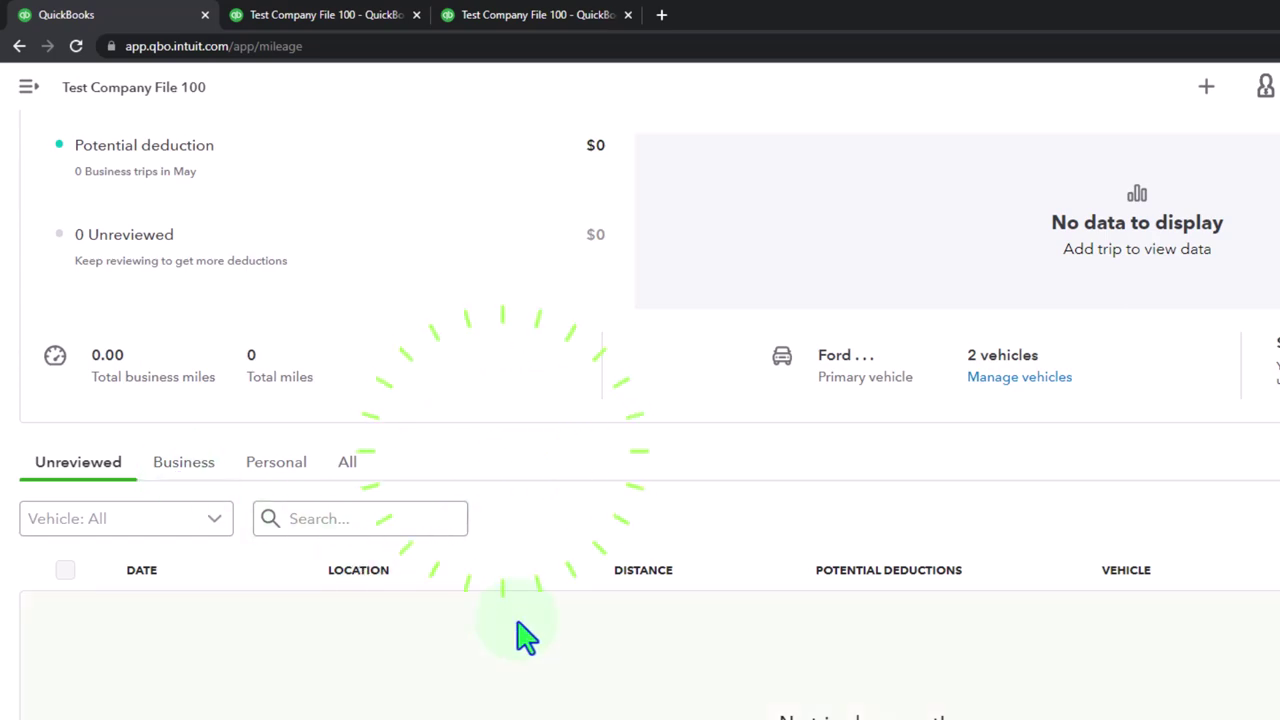
- Look at the blank Add Trip form and close it without saving a trip
scroll(527, 637, up, 3)
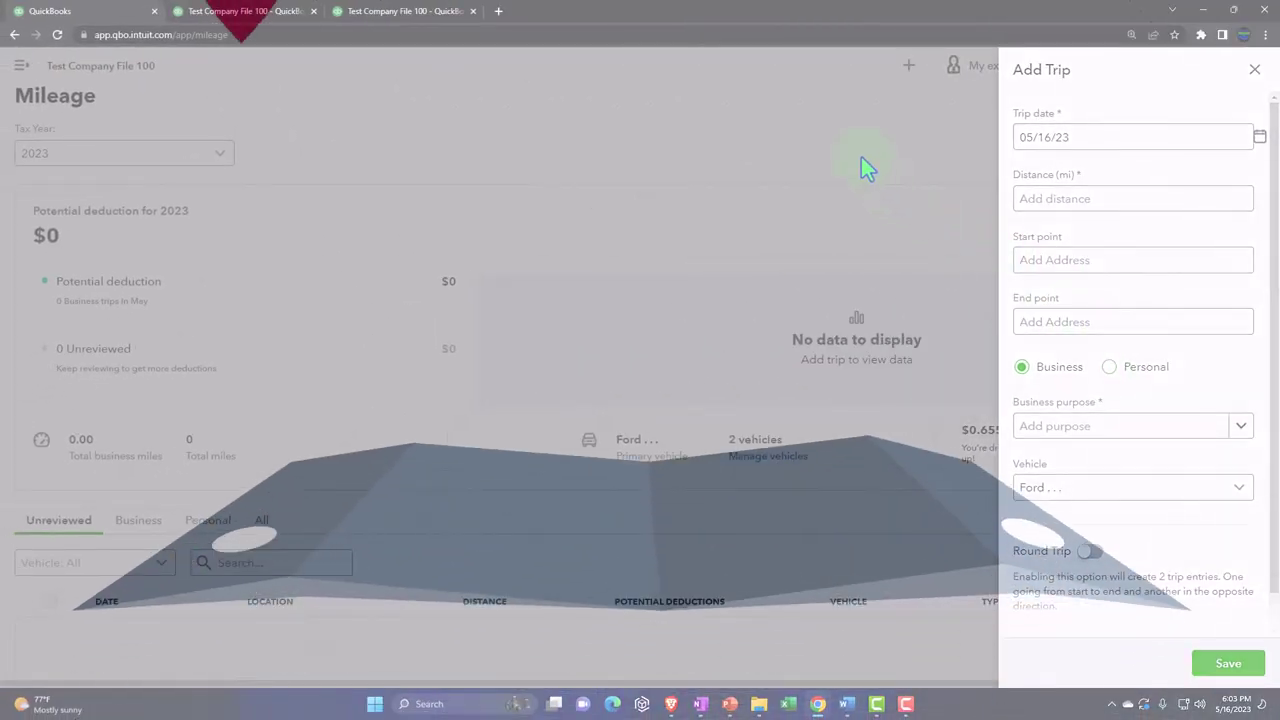
click(590, 282)
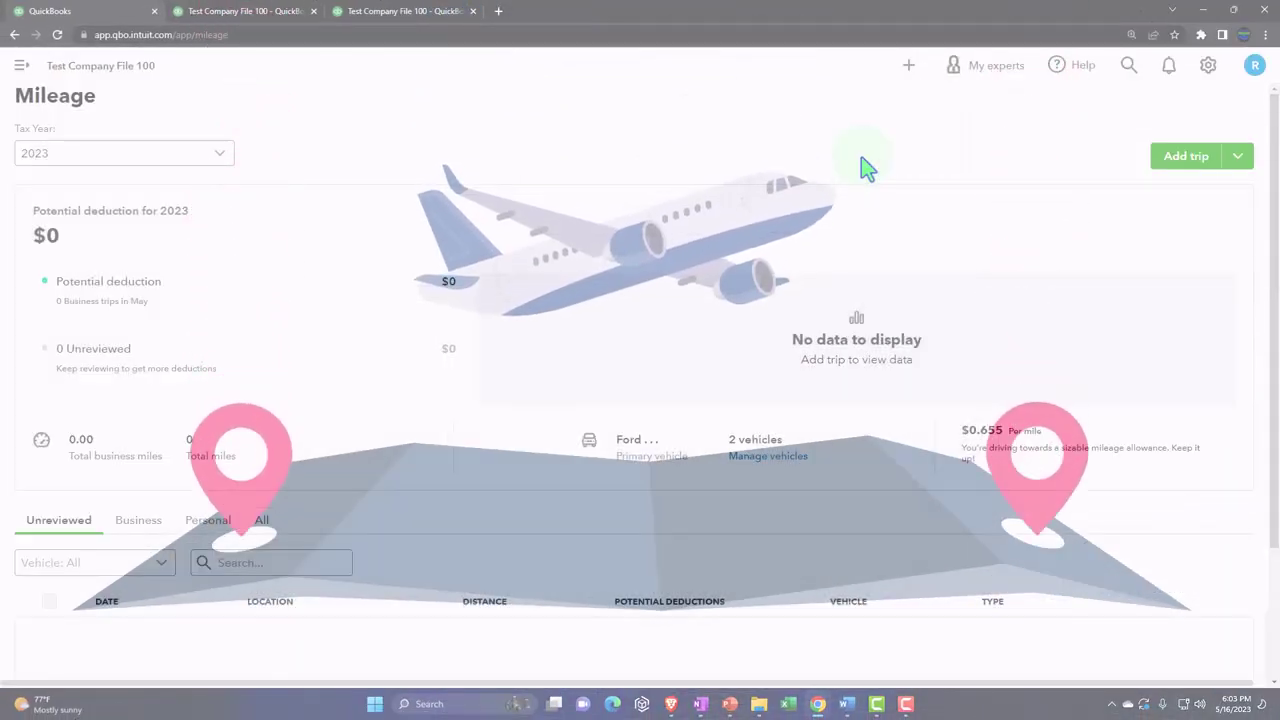